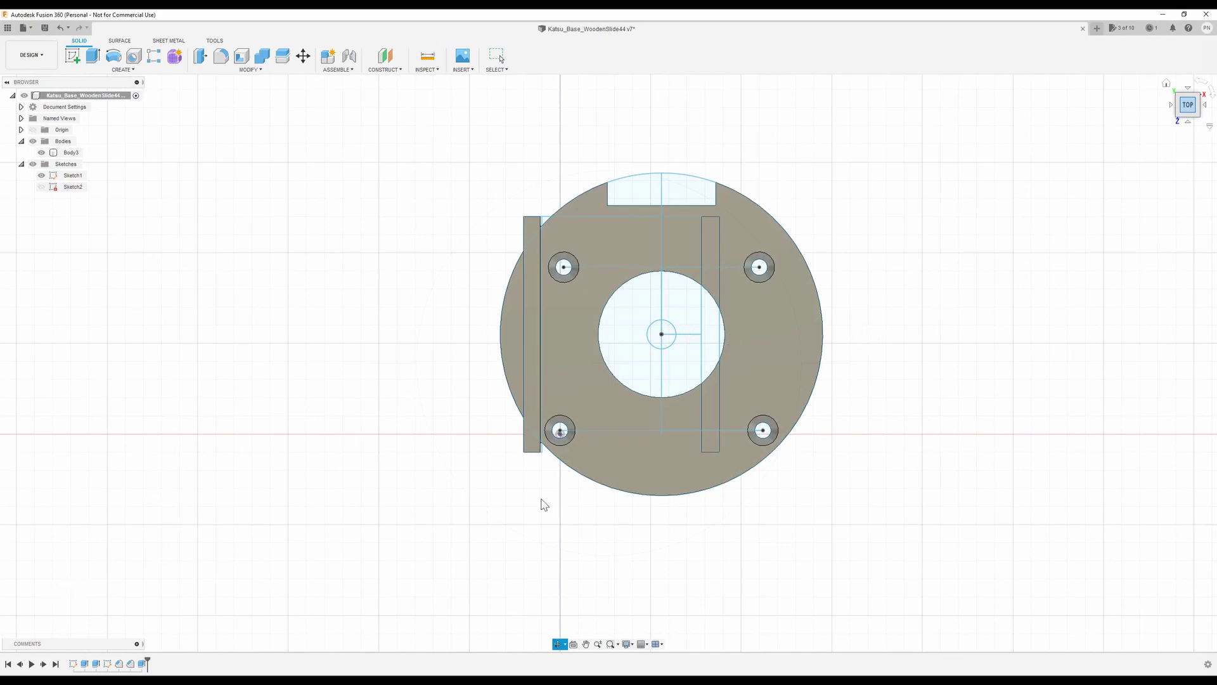
{"action": "mouse_move", "coordinate": [632, 590]}
{"action": "left_mouse_down"}
{"action": "mouse_move", "coordinate": [633, 556]}
{"action": "mouse_move", "coordinate": [630, 577]}
{"action": "left_mouse_up"}
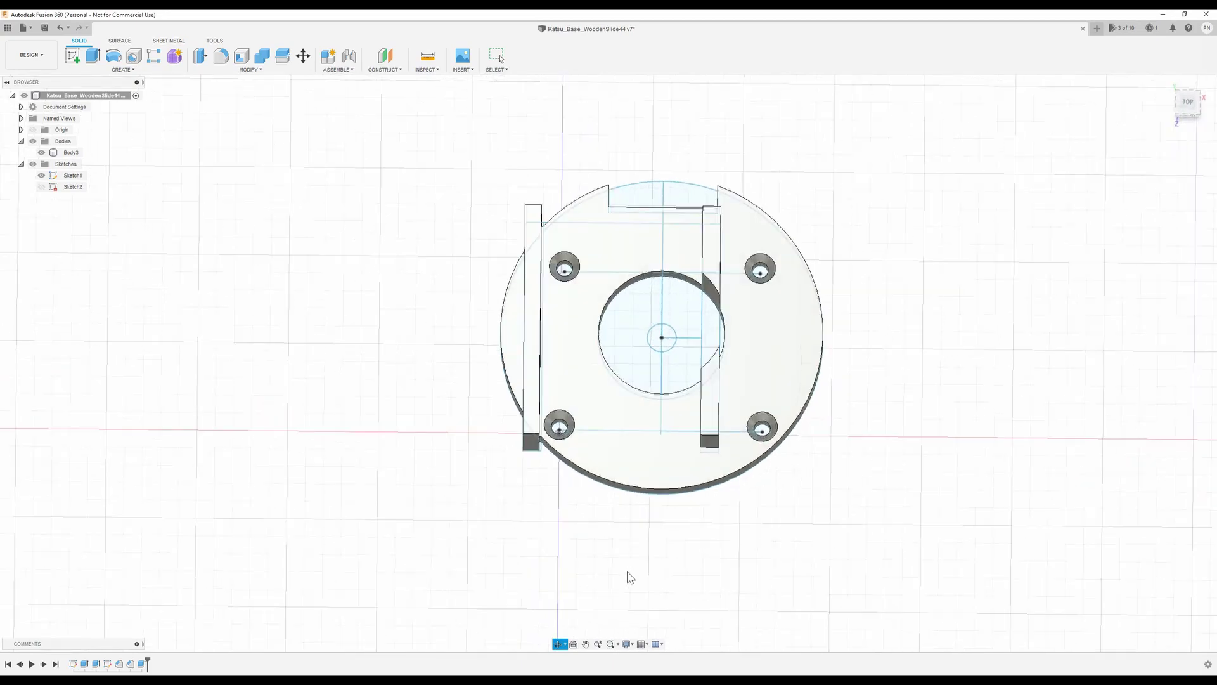
{"action": "left_click", "coordinate": [1189, 104]}
{"action": "key", "text": "Escape"}
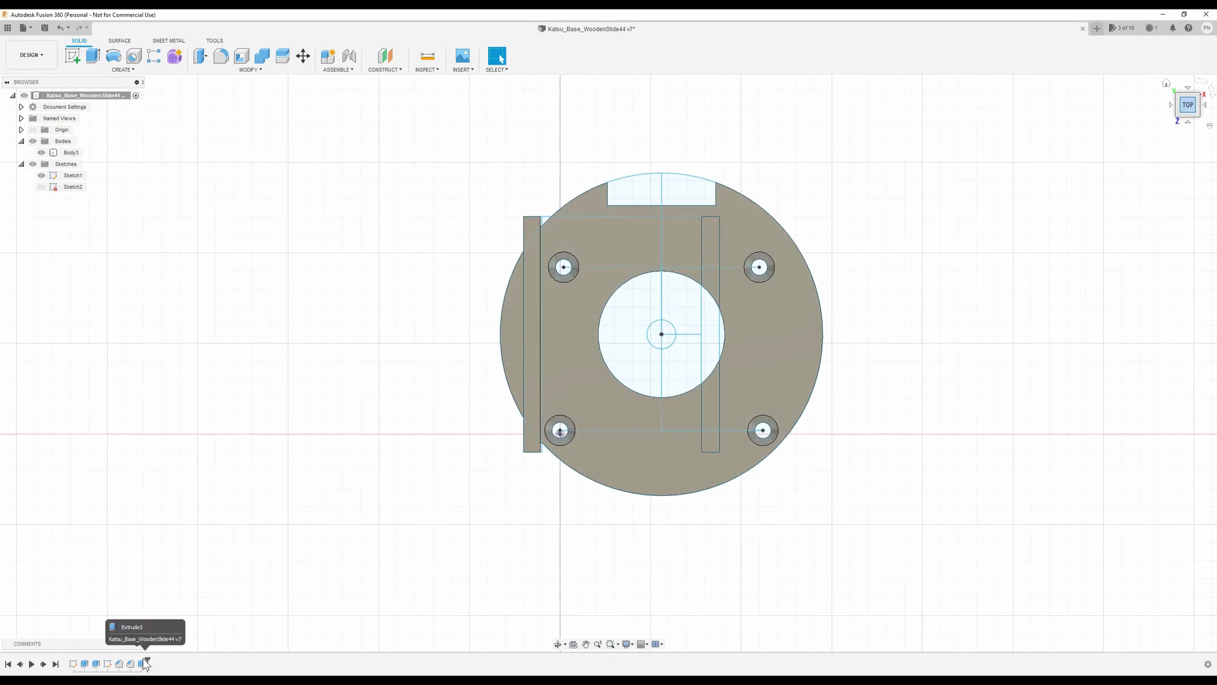
Roll the timeline back to Sketch1, select the lower-right hole circle, and zoom in.
{"action": "left_click_drag", "start_coordinate": [146, 665], "coordinate": [79, 666]}
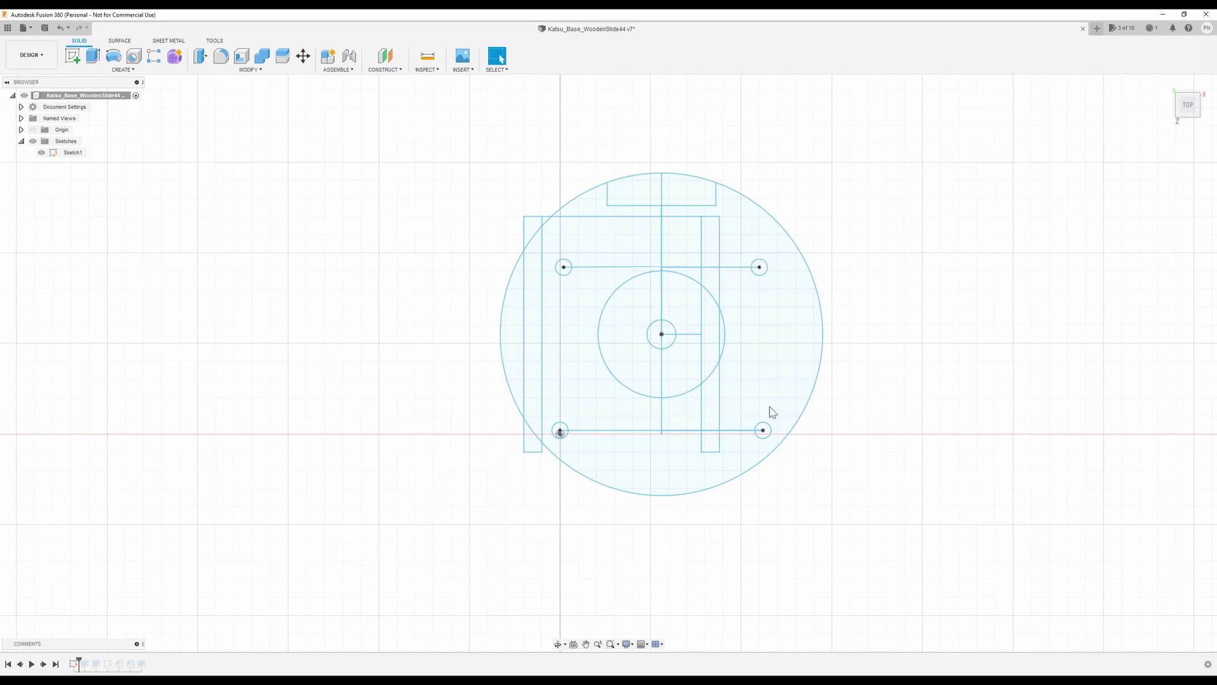
{"action": "left_click", "coordinate": [770, 431]}
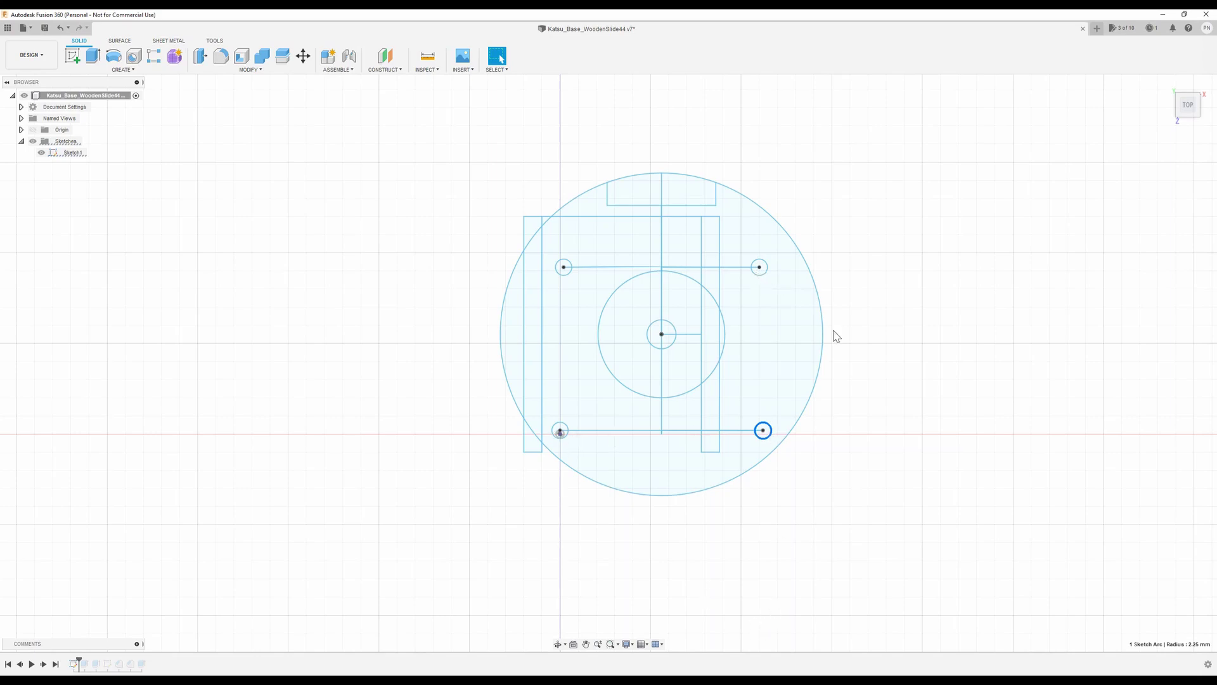
{"action": "scroll", "coordinate": [692, 365], "scroll_direction": "up", "scroll_amount": 1}
{"action": "scroll", "coordinate": [666, 339], "scroll_direction": "up", "scroll_amount": 2}
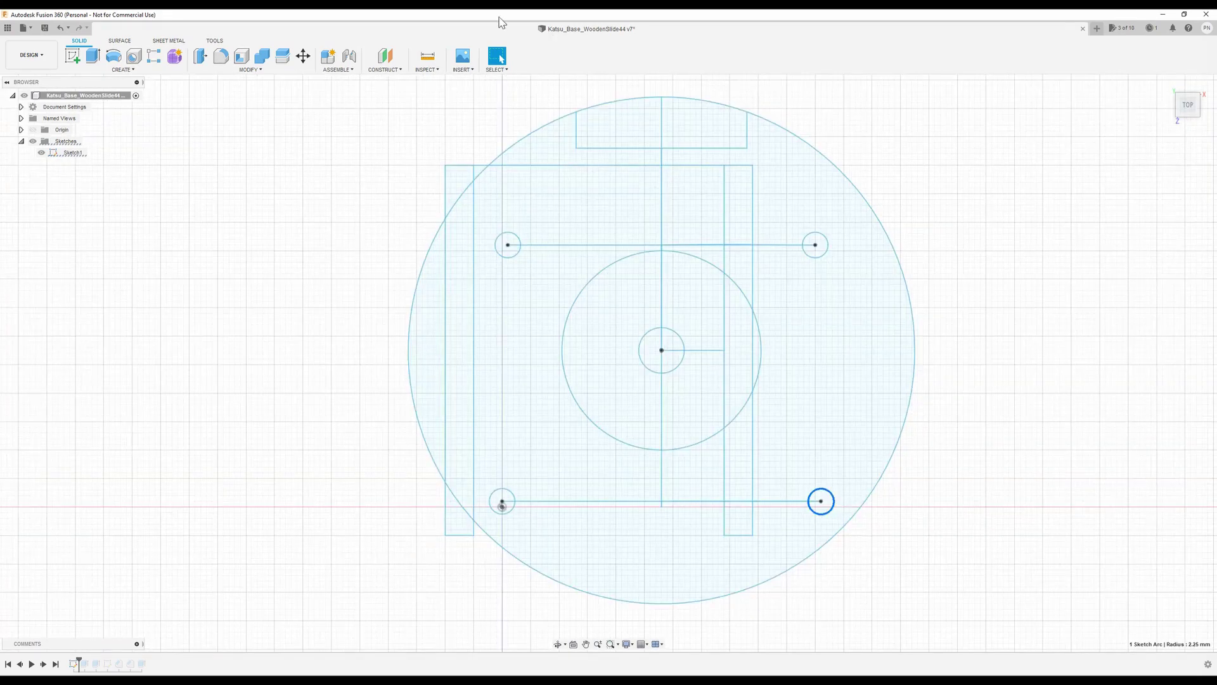
Measure from the top hole line's midpoint to the centre point: 18.50 mm.
{"action": "left_click", "coordinate": [434, 70]}
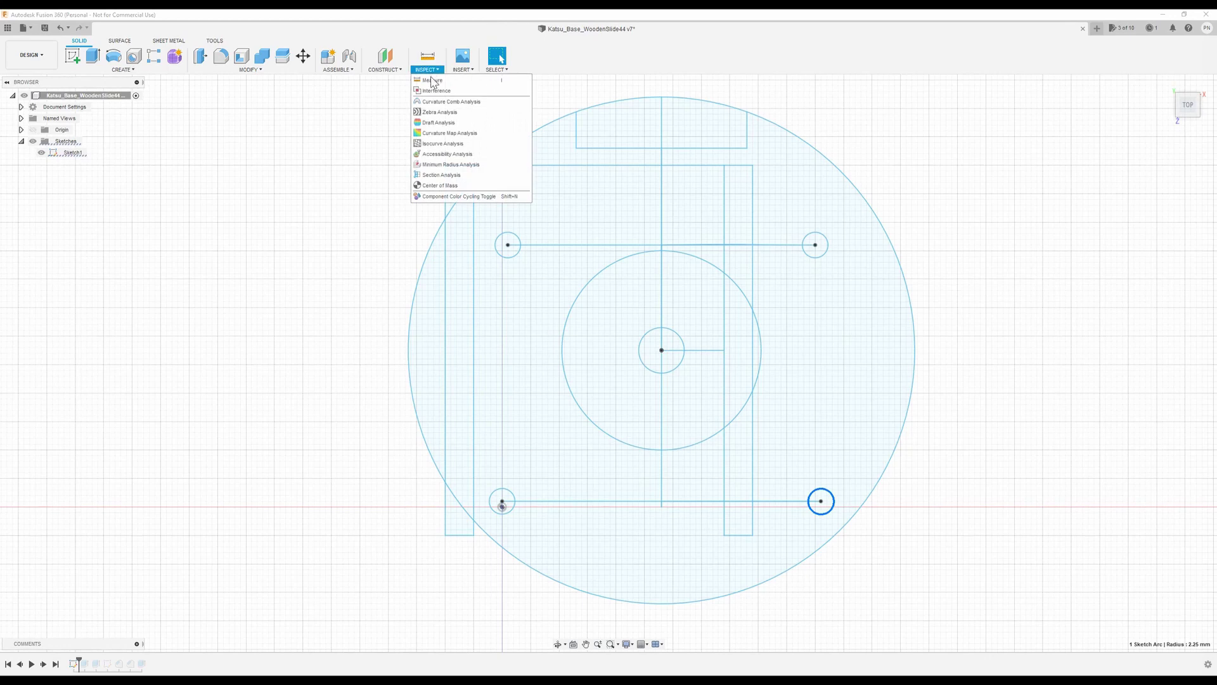
{"action": "left_click", "coordinate": [433, 81]}
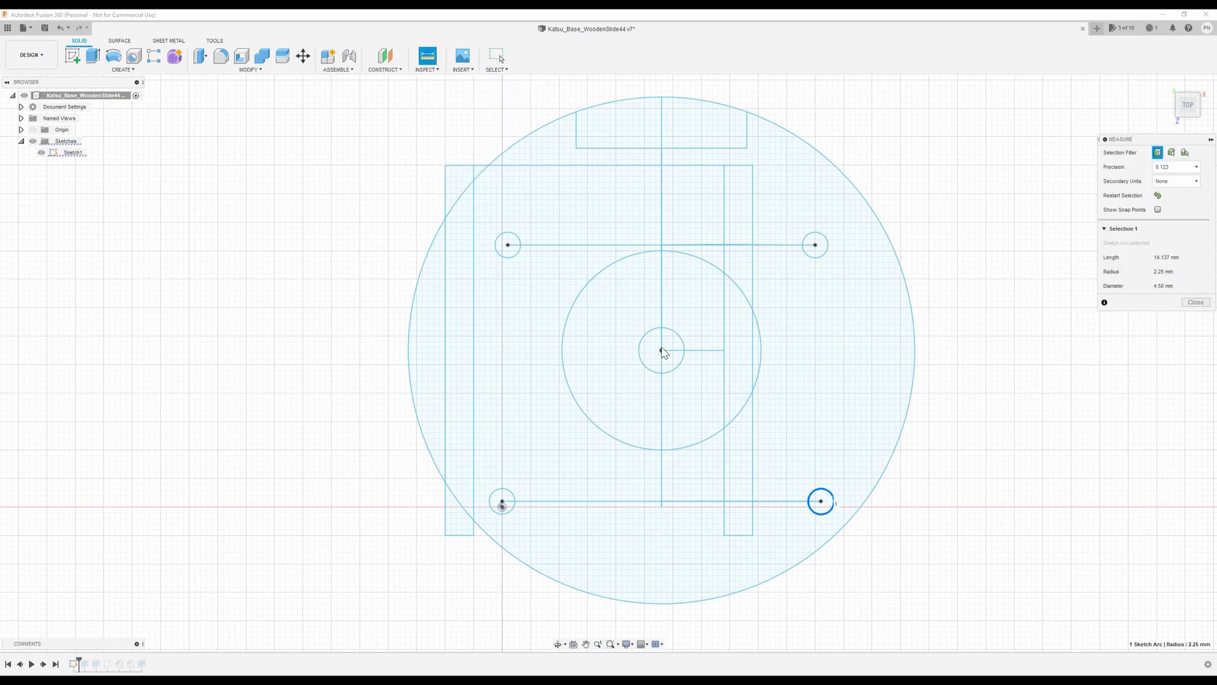
{"action": "key", "text": "Escape"}
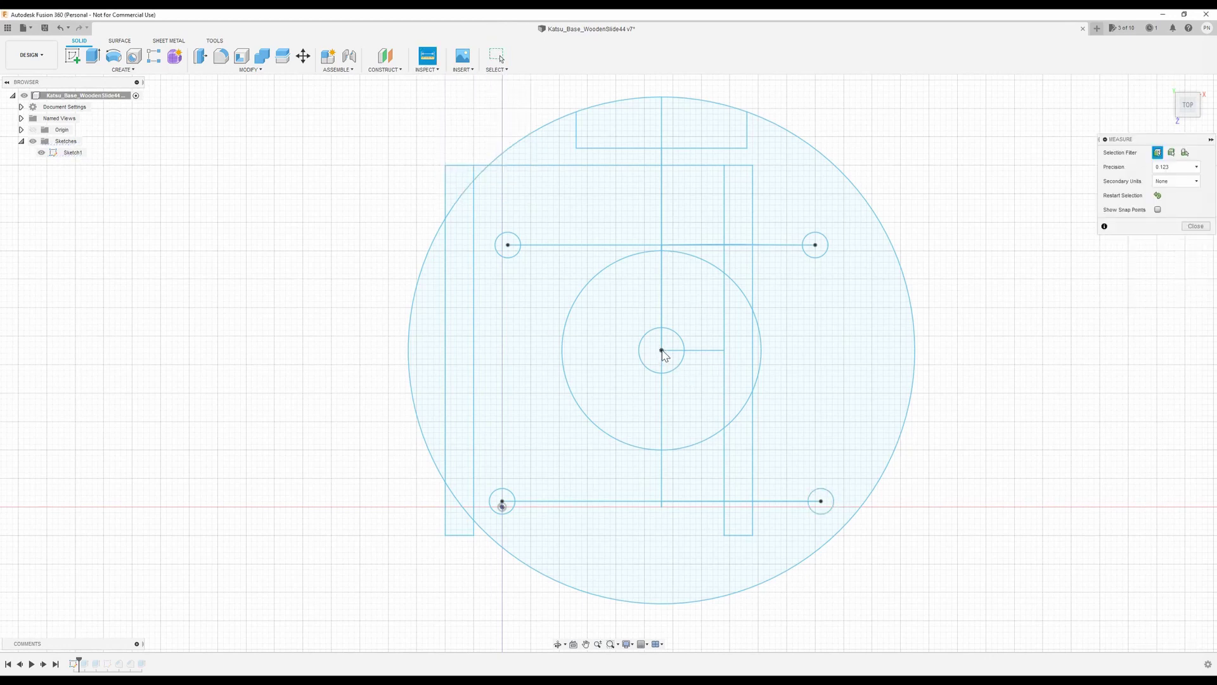
{"action": "left_click", "coordinate": [661, 246]}
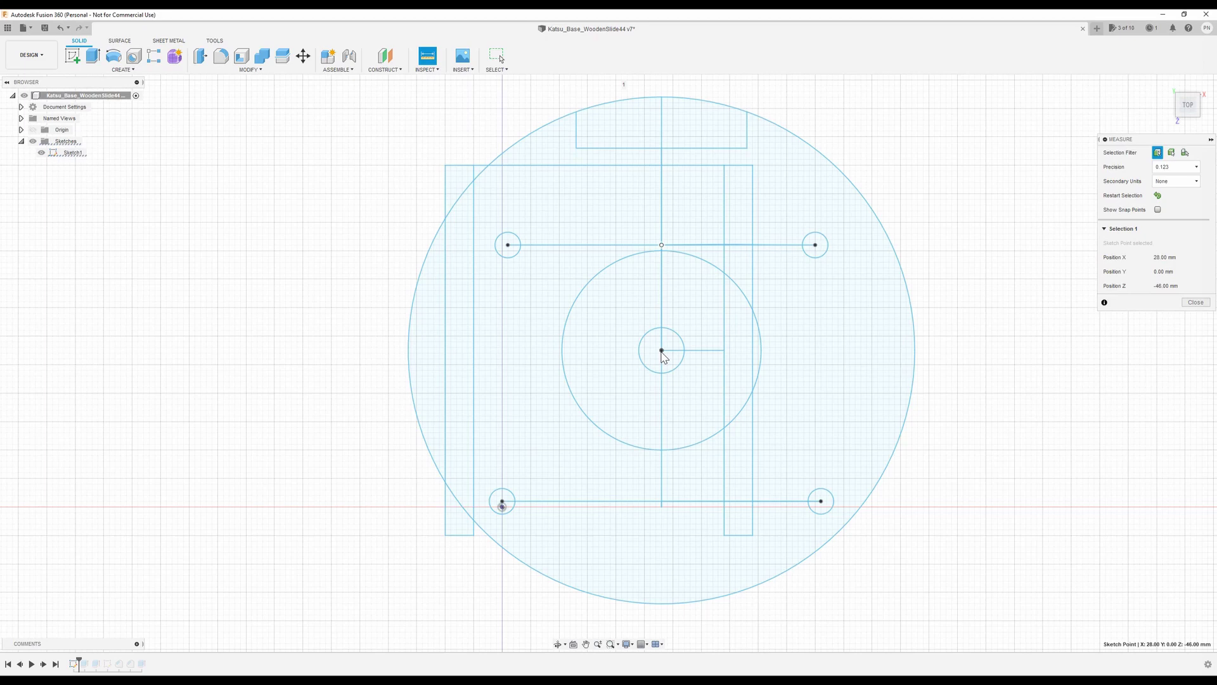
{"action": "left_click", "coordinate": [661, 351]}
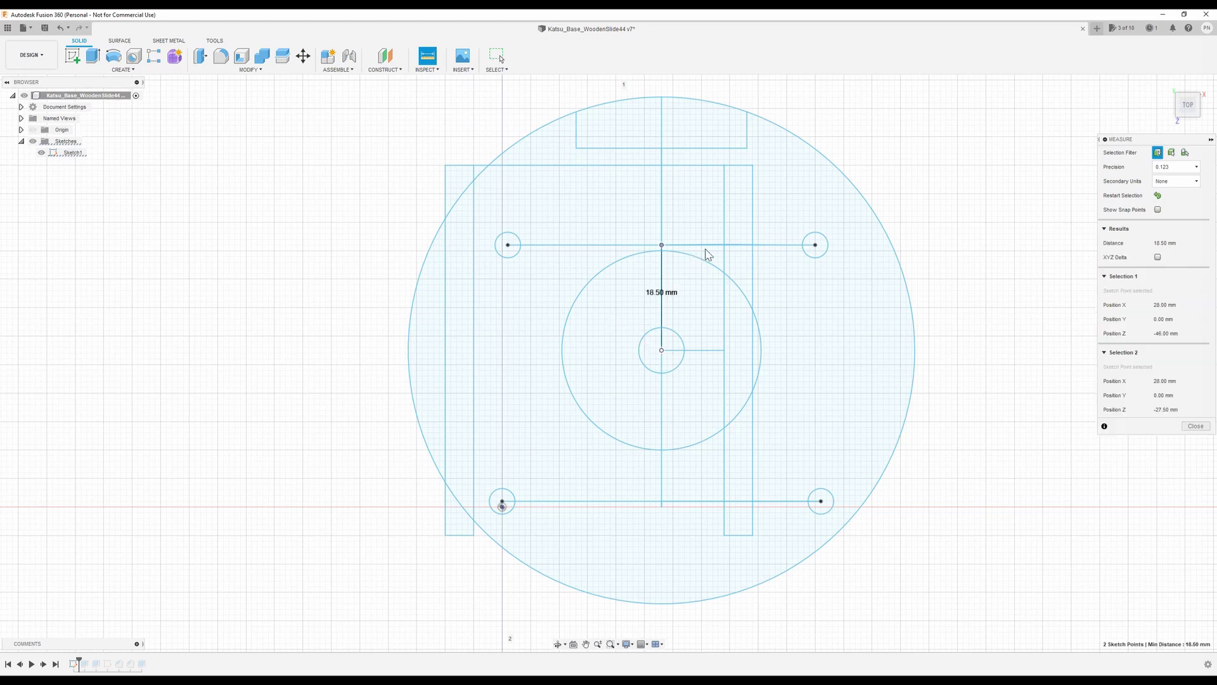
Zoom in and out to check the 18.50 mm result, then restart the measurement selection.
{"action": "scroll", "coordinate": [663, 355], "scroll_direction": "up", "scroll_amount": 2}
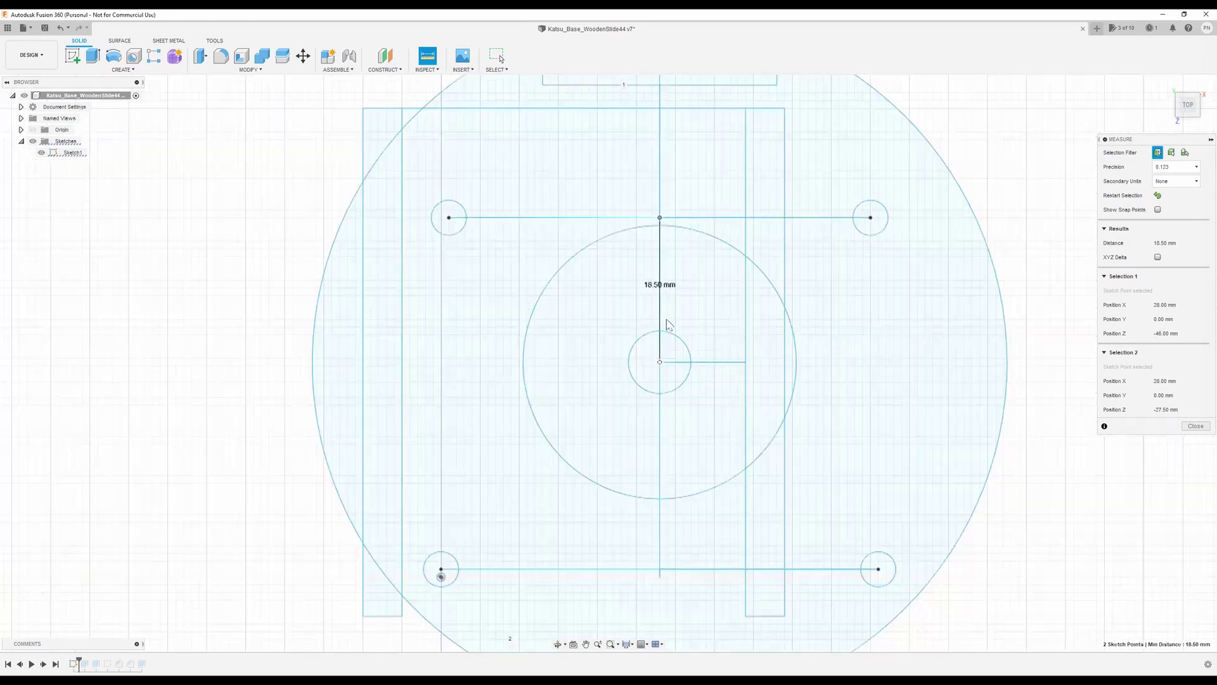
{"action": "scroll", "coordinate": [659, 366], "scroll_direction": "up", "scroll_amount": 3}
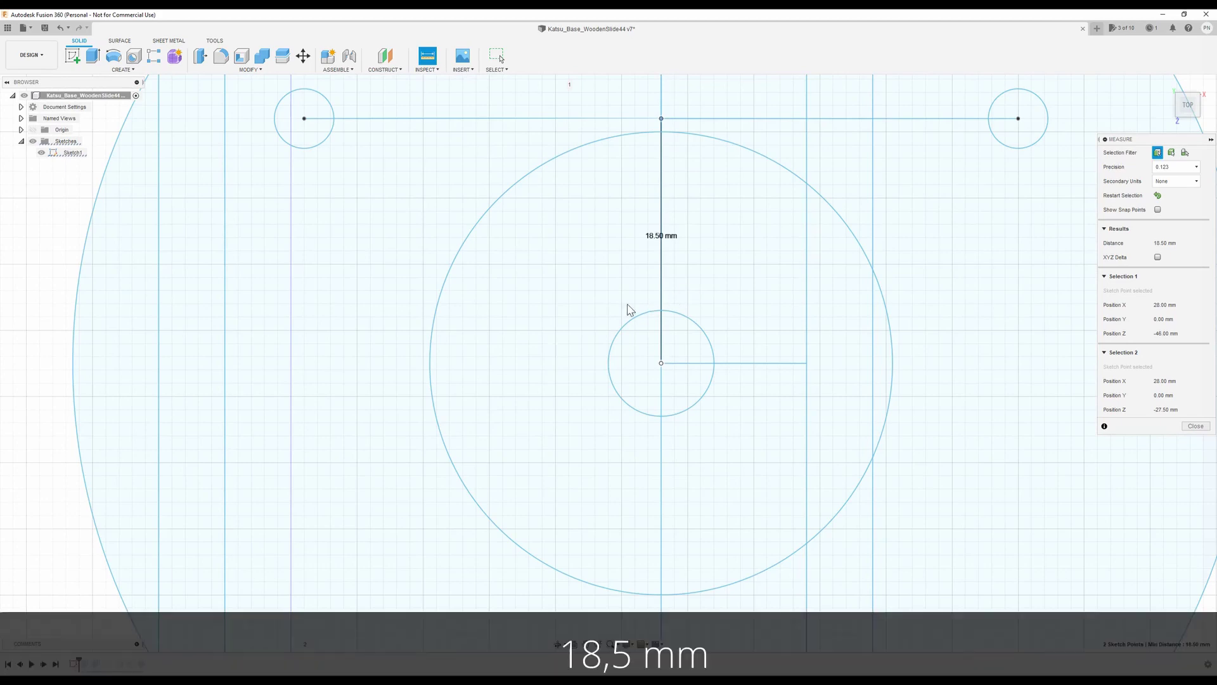
{"action": "scroll", "coordinate": [554, 323], "scroll_direction": "down", "scroll_amount": 1}
{"action": "scroll", "coordinate": [784, 169], "scroll_direction": "up", "scroll_amount": 1}
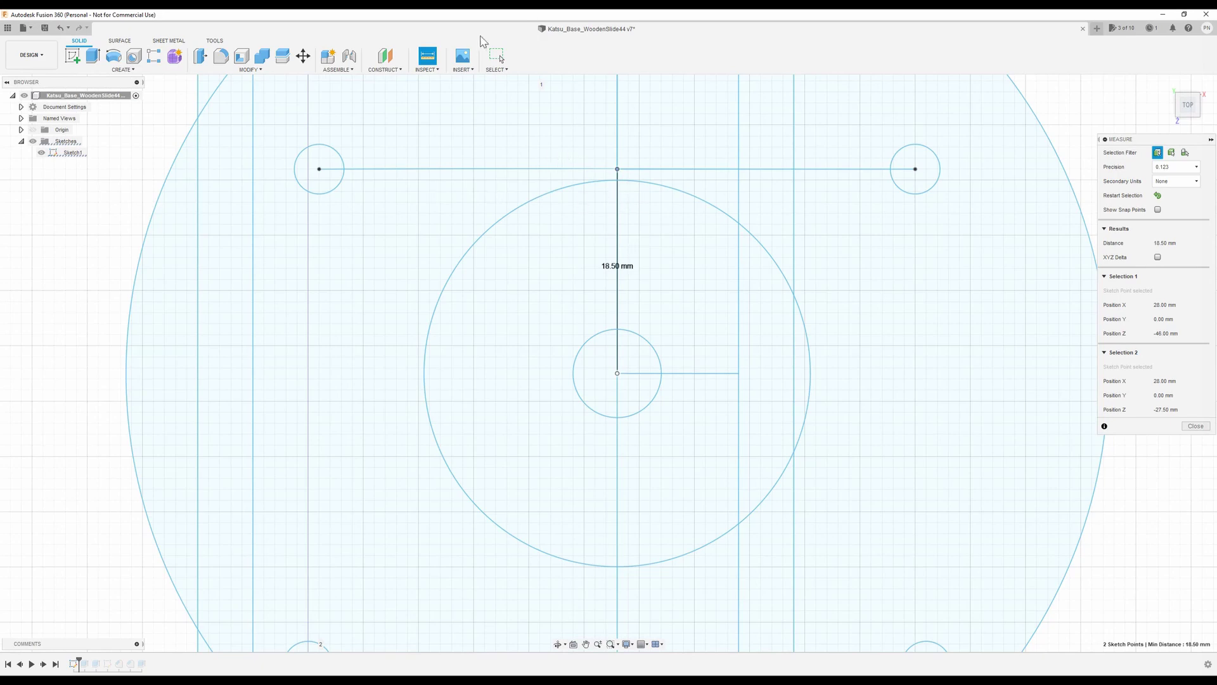
{"action": "scroll", "coordinate": [588, 297], "scroll_direction": "down", "scroll_amount": 2}
{"action": "scroll", "coordinate": [587, 298], "scroll_direction": "down", "scroll_amount": 3}
{"action": "scroll", "coordinate": [580, 313], "scroll_direction": "down", "scroll_amount": 3}
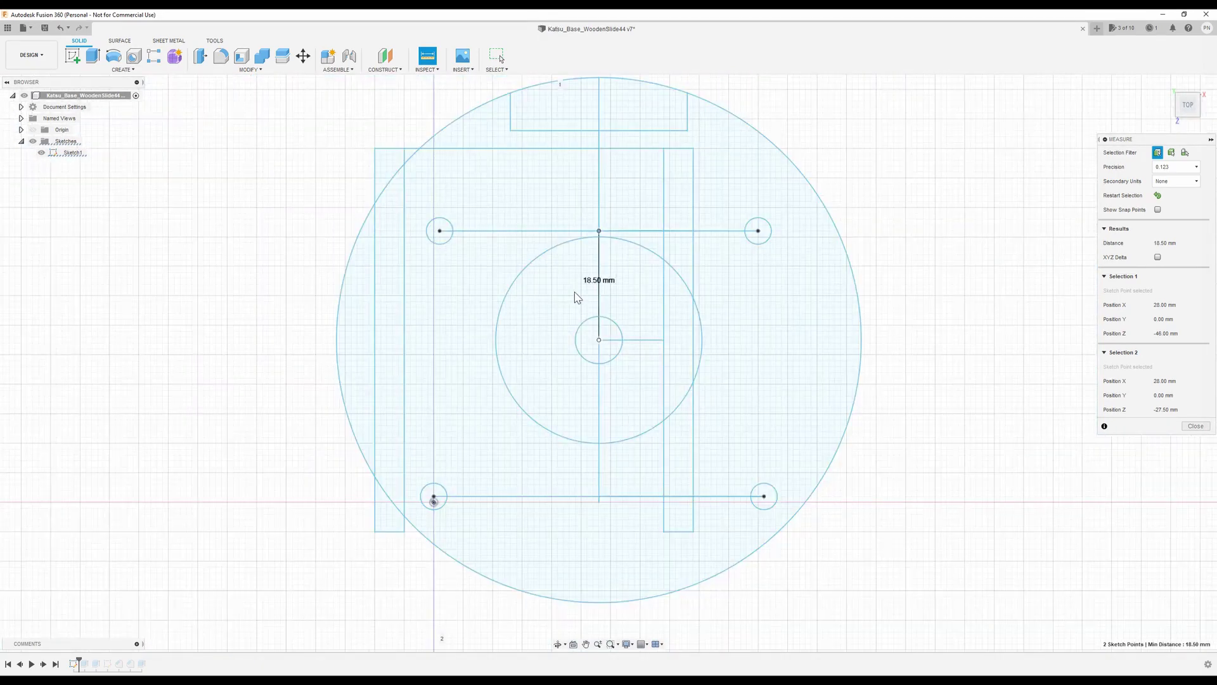
{"action": "scroll", "coordinate": [592, 420], "scroll_direction": "down", "scroll_amount": 1}
{"action": "scroll", "coordinate": [588, 168], "scroll_direction": "up", "scroll_amount": 1}
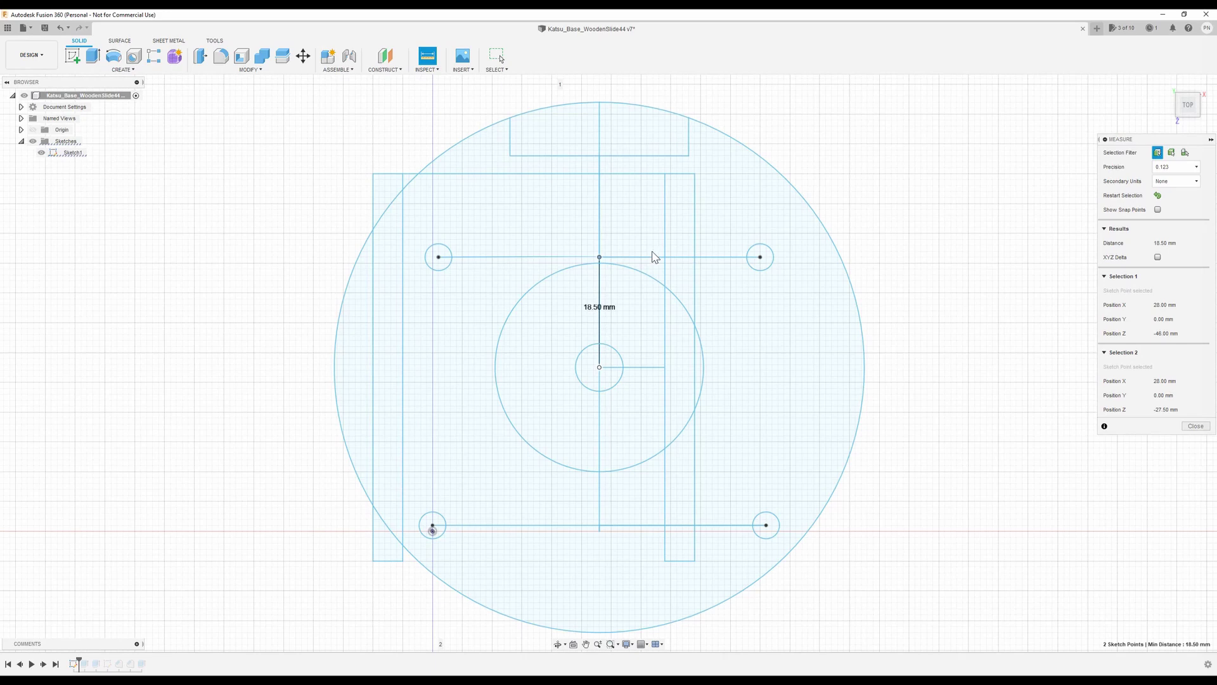
{"action": "left_click", "coordinate": [638, 260]}
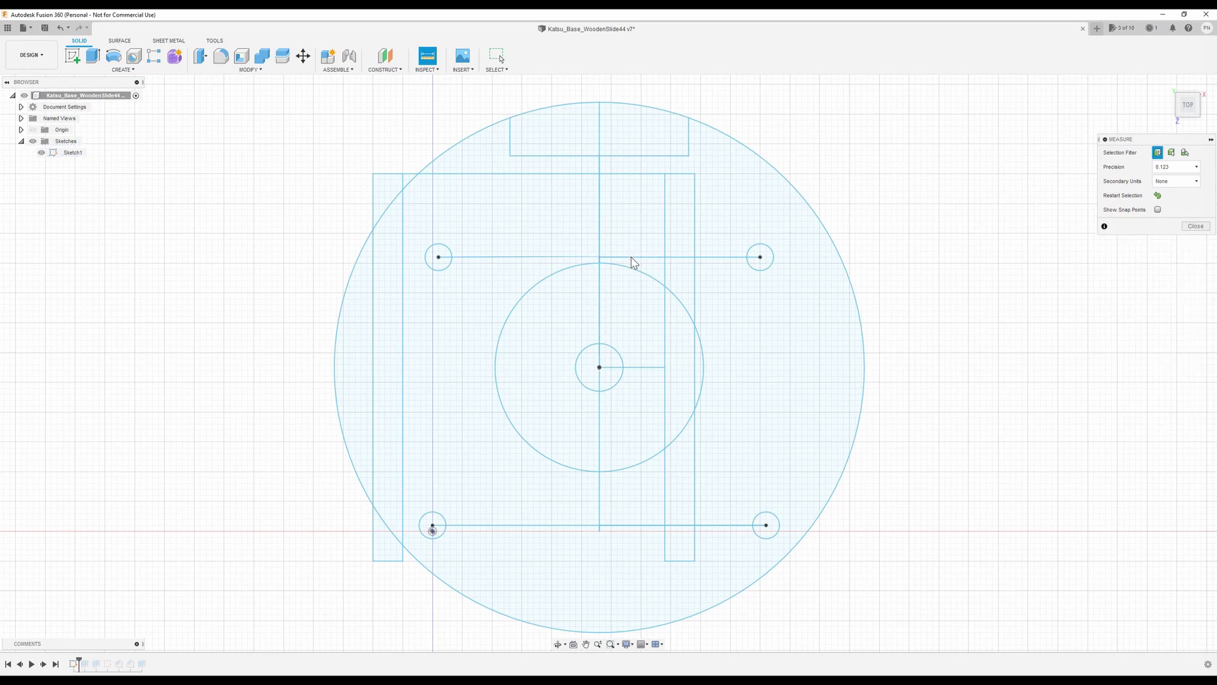
Measure the segments of the line joining the top holes, then clear the selections.
{"action": "left_click", "coordinate": [632, 258]}
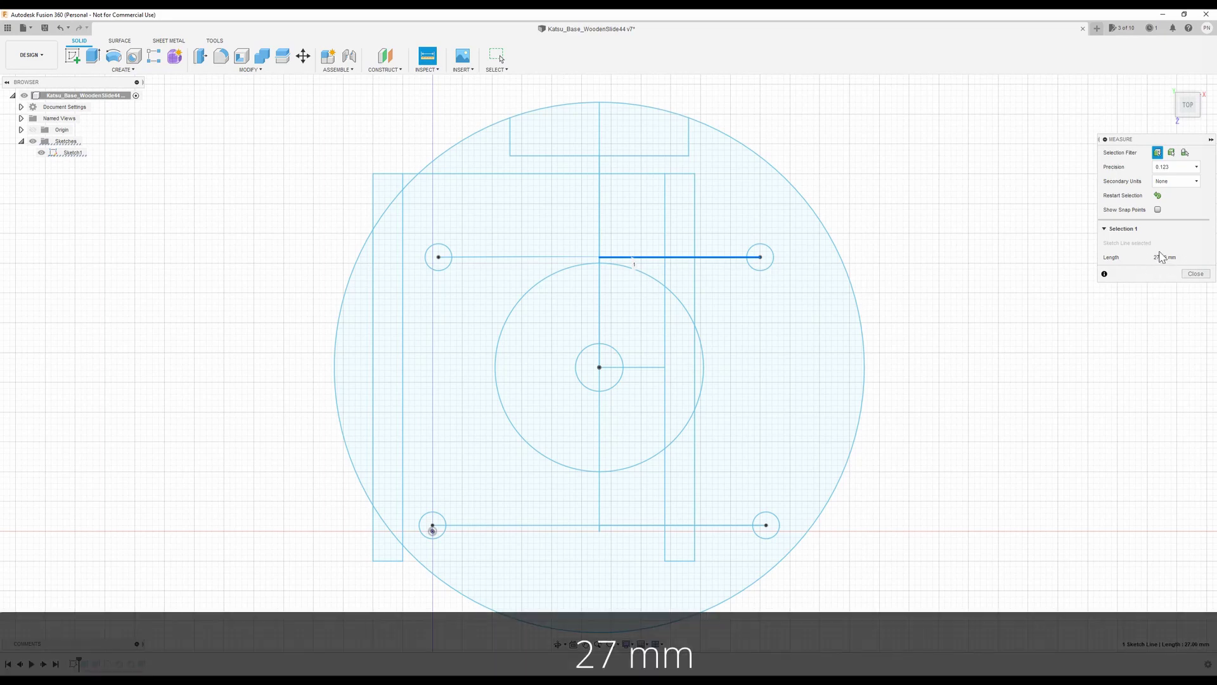
{"action": "left_click", "coordinate": [501, 257]}
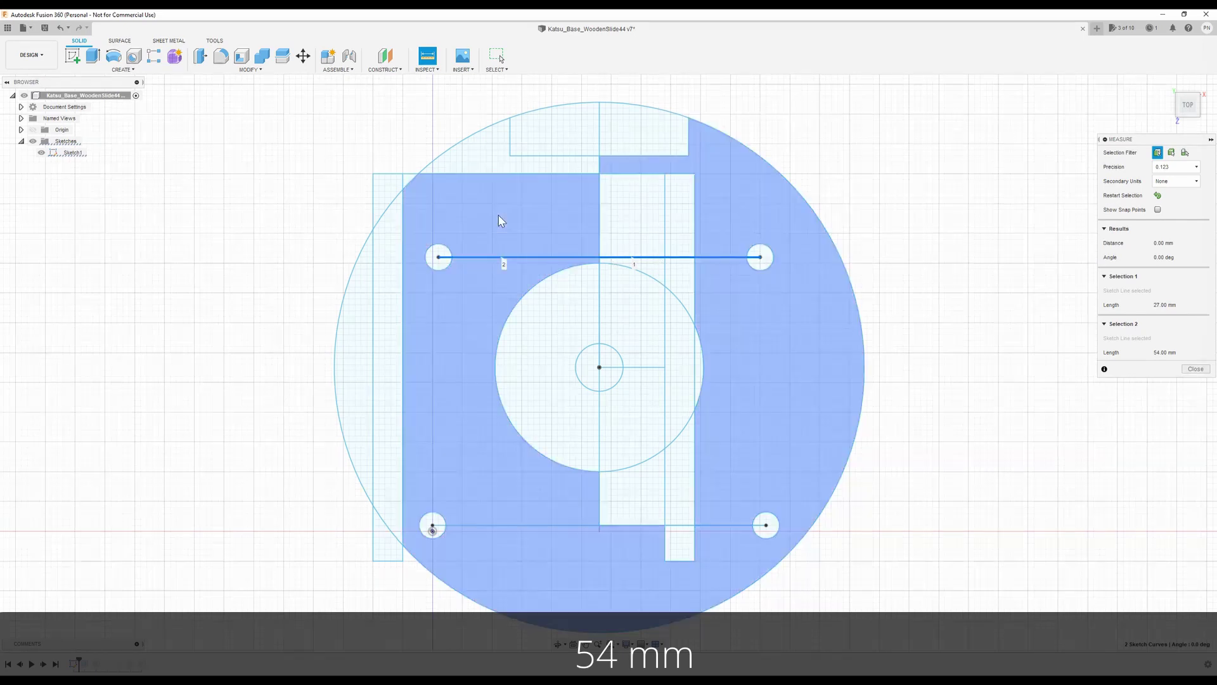
{"action": "left_click", "coordinate": [499, 217]}
{"action": "left_click", "coordinate": [970, 308]}
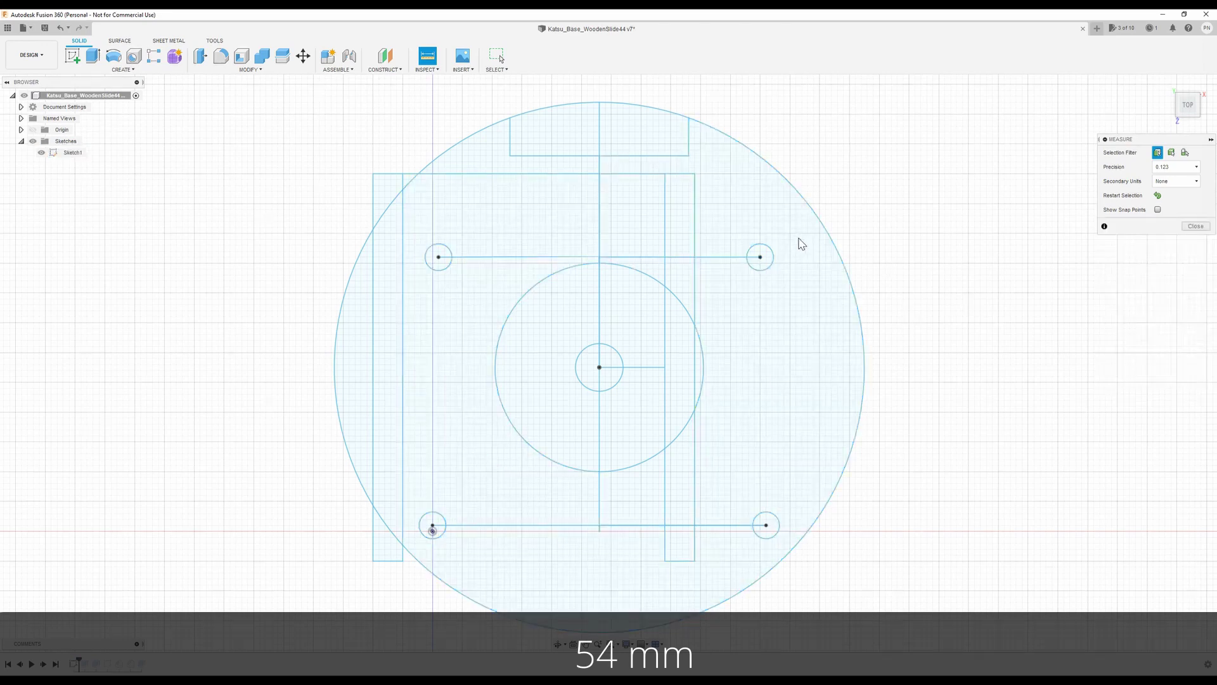
Measure the 54 mm top hole centre spacing and the 34.4° angle to the centre.
{"action": "left_click", "coordinate": [760, 258]}
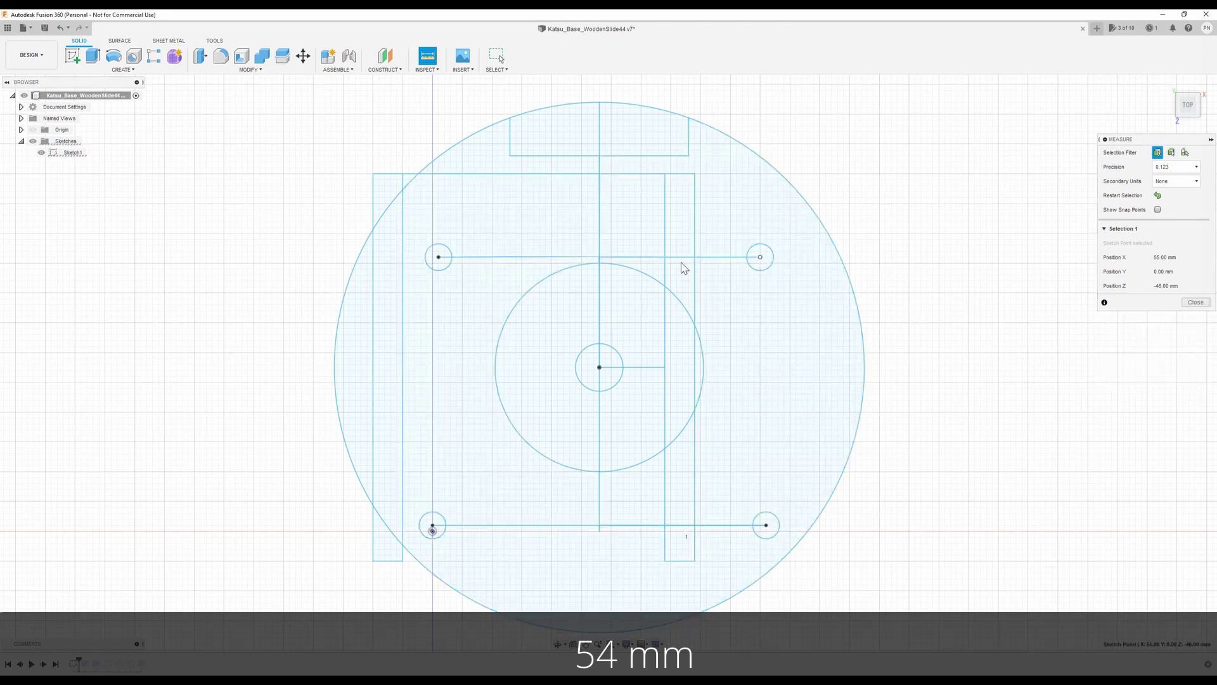
{"action": "left_click", "coordinate": [439, 258]}
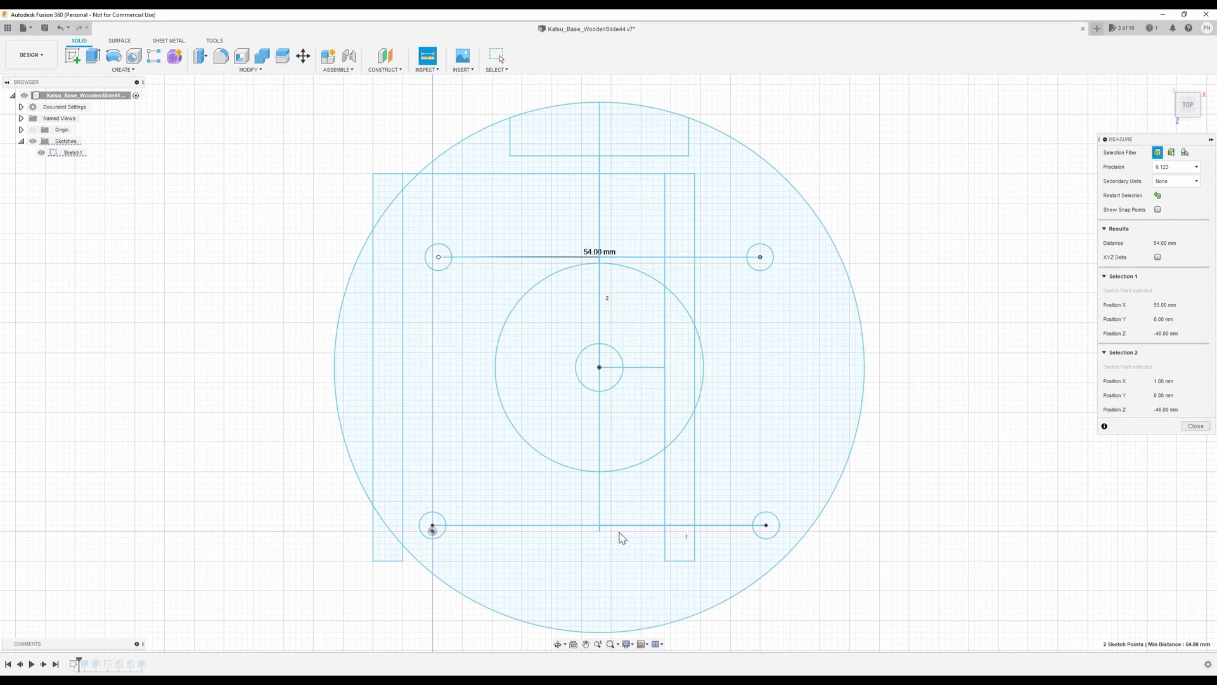
{"action": "left_click", "coordinate": [600, 368]}
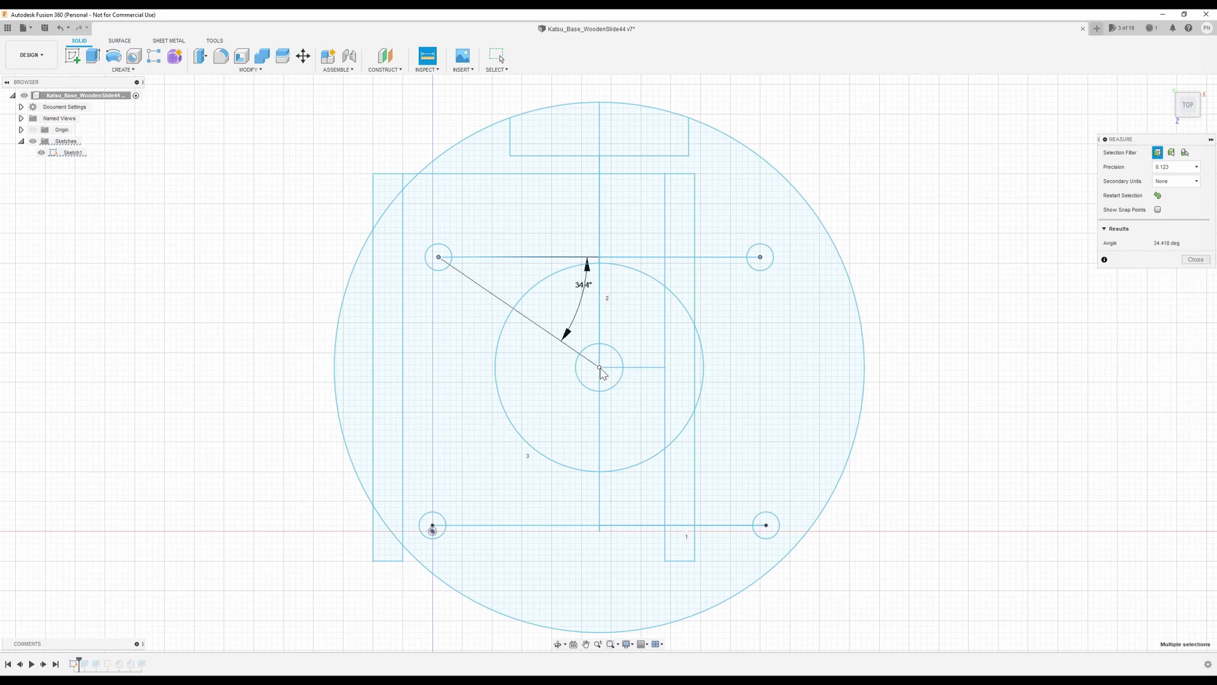
Measure 26.50 mm from the centre point to the bottom hole line midpoint, then clear it.
{"action": "key", "text": "Escape"}
{"action": "left_click", "coordinate": [600, 369]}
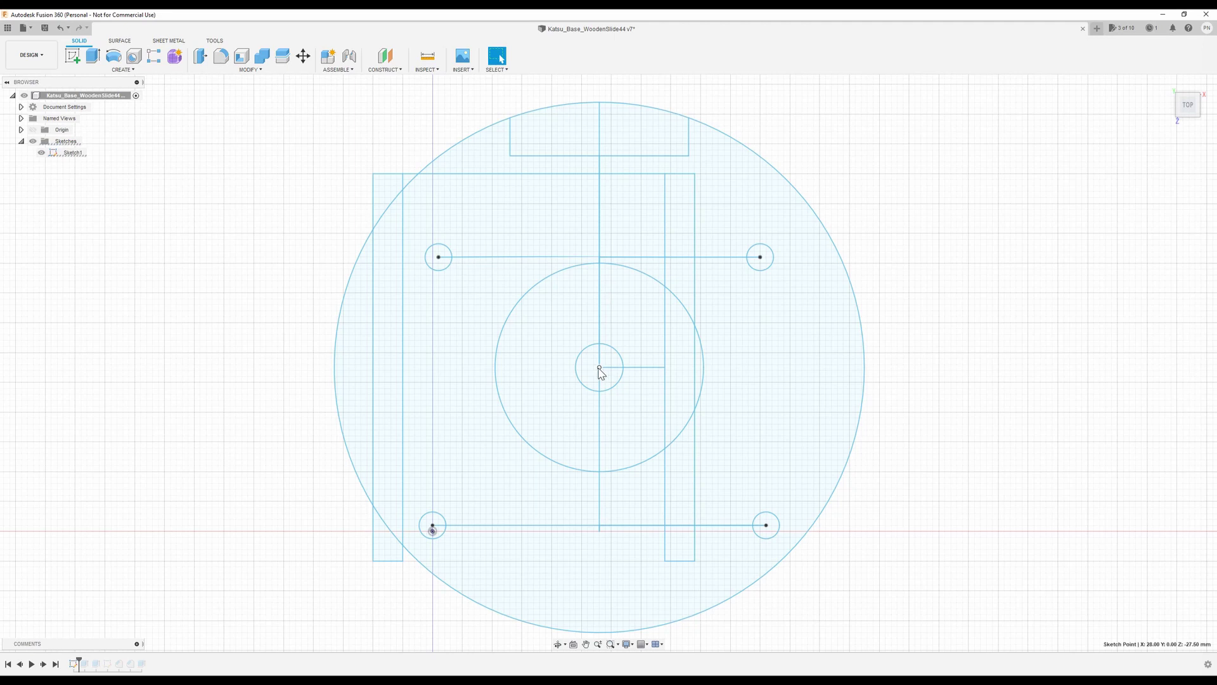
{"action": "left_click", "coordinate": [600, 526]}
{"action": "left_click", "coordinate": [599, 367]}
{"action": "key", "text": "i"}
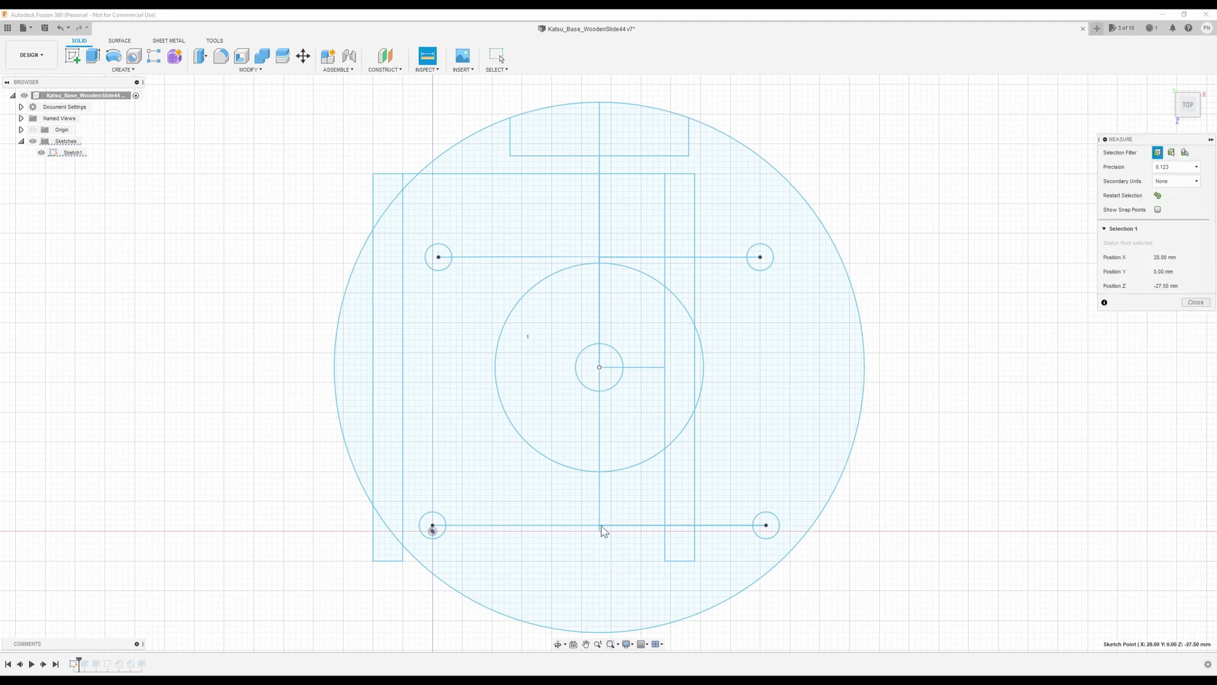
{"action": "left_click", "coordinate": [600, 526]}
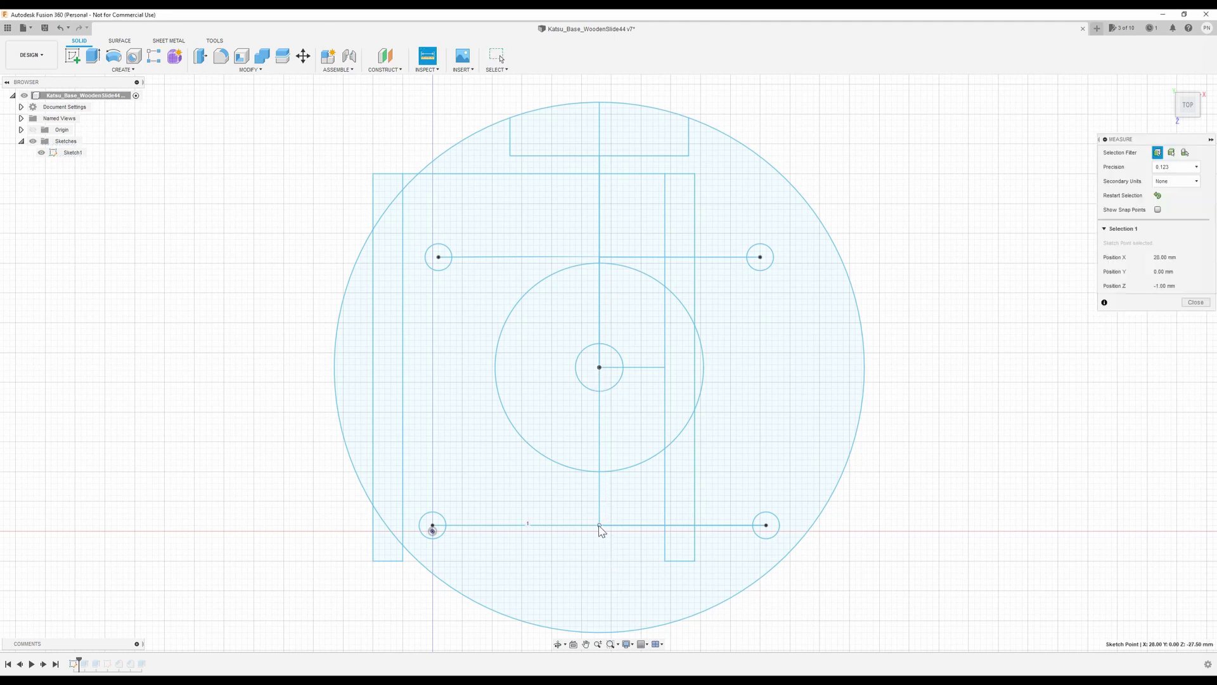
{"action": "left_click", "coordinate": [599, 368]}
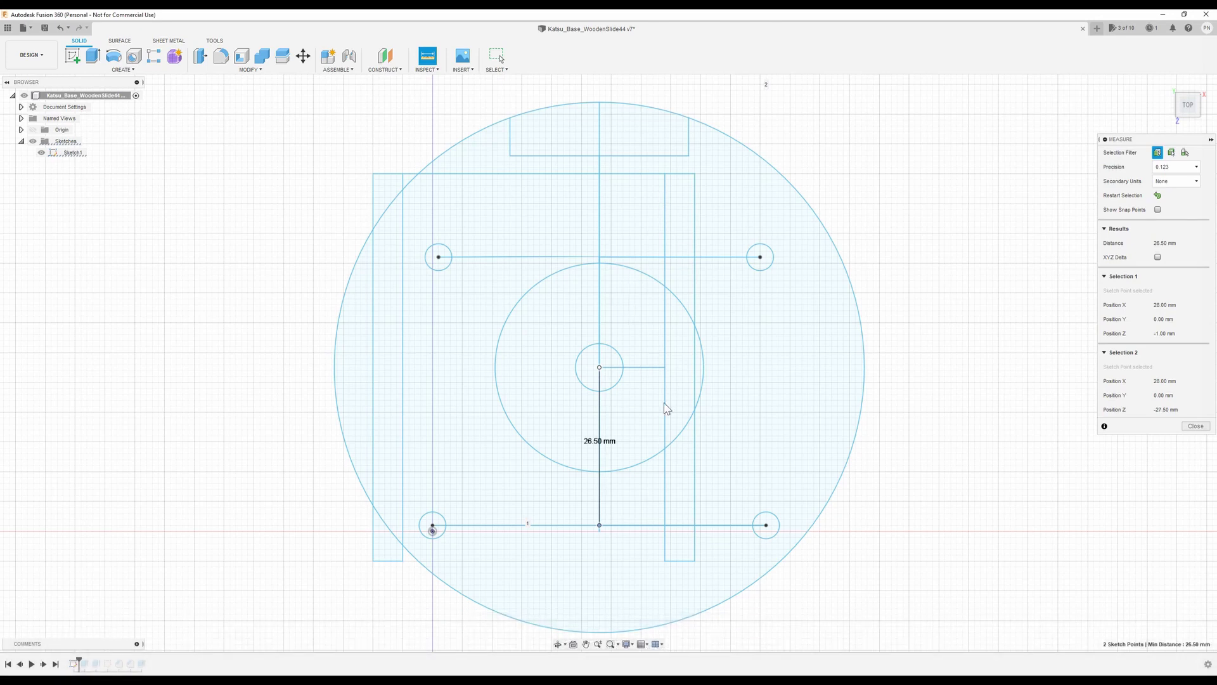
{"action": "left_click", "coordinate": [649, 529]}
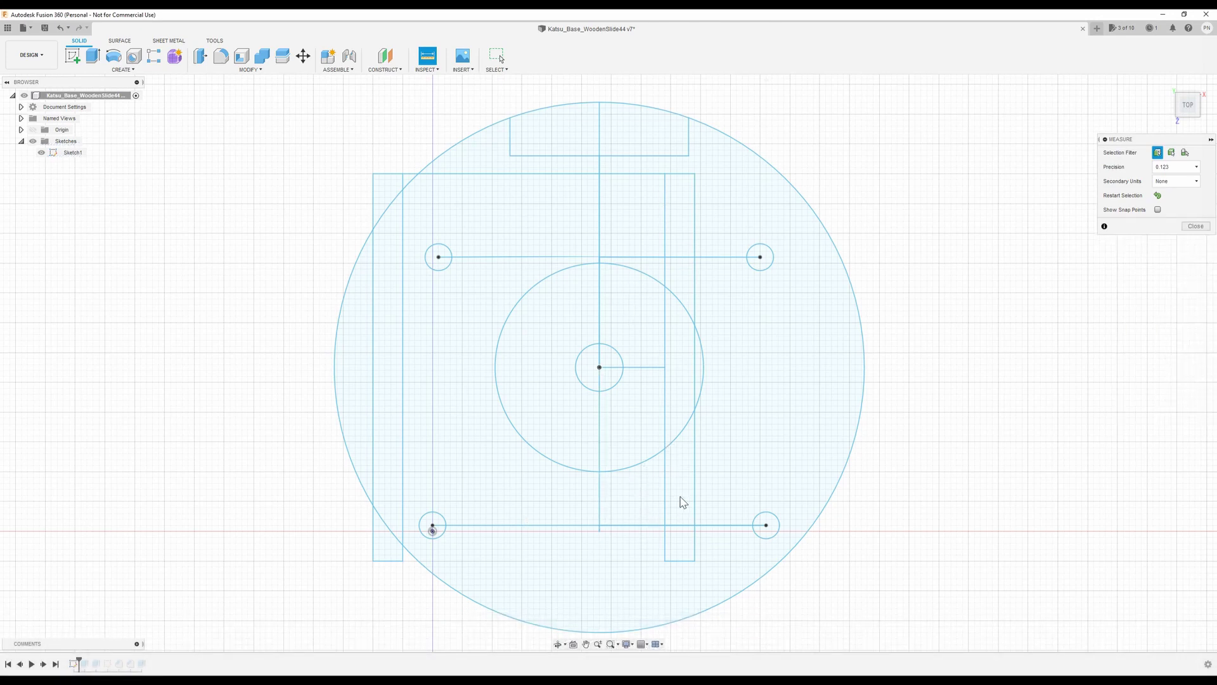
Measure the 56 mm bottom hole line, clearing an accidental profile selection.
{"action": "left_click", "coordinate": [728, 526]}
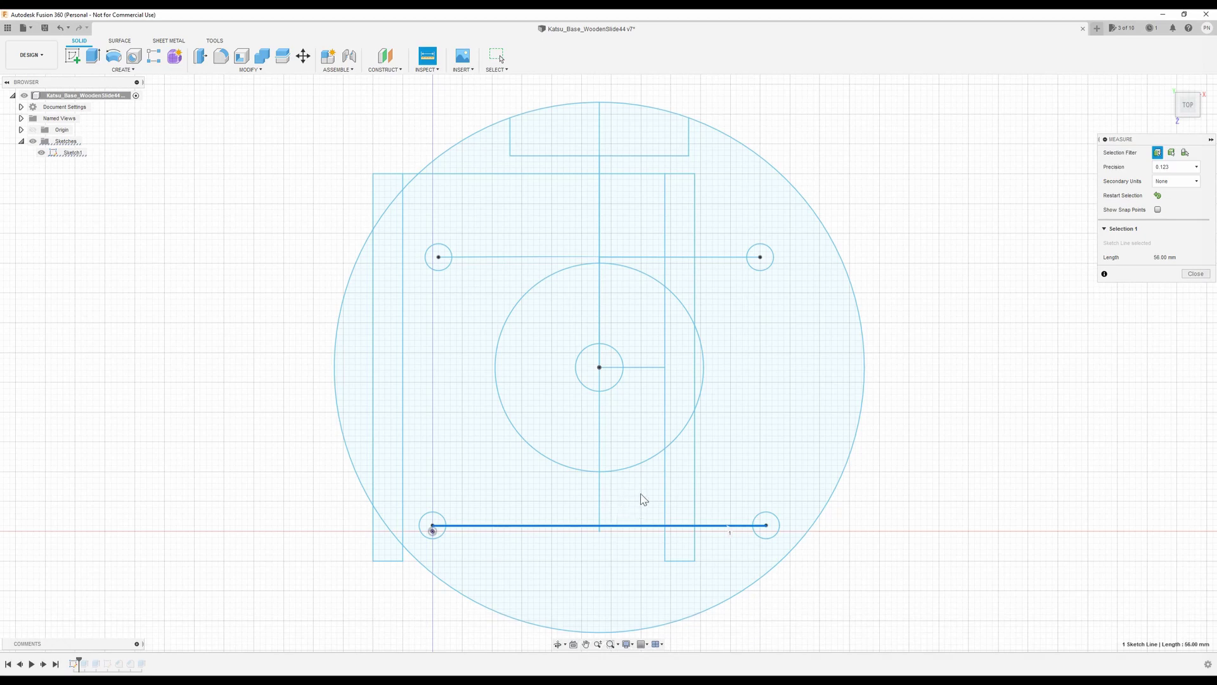
{"action": "left_click", "coordinate": [769, 473]}
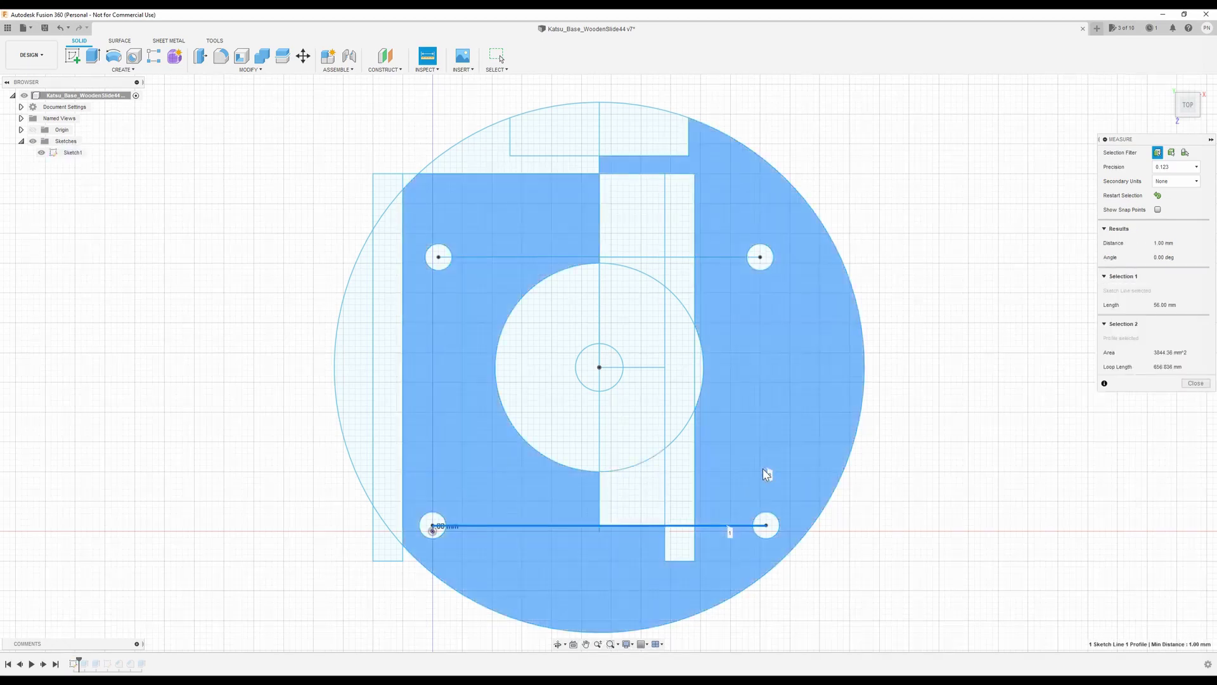
{"action": "left_click", "coordinate": [800, 612]}
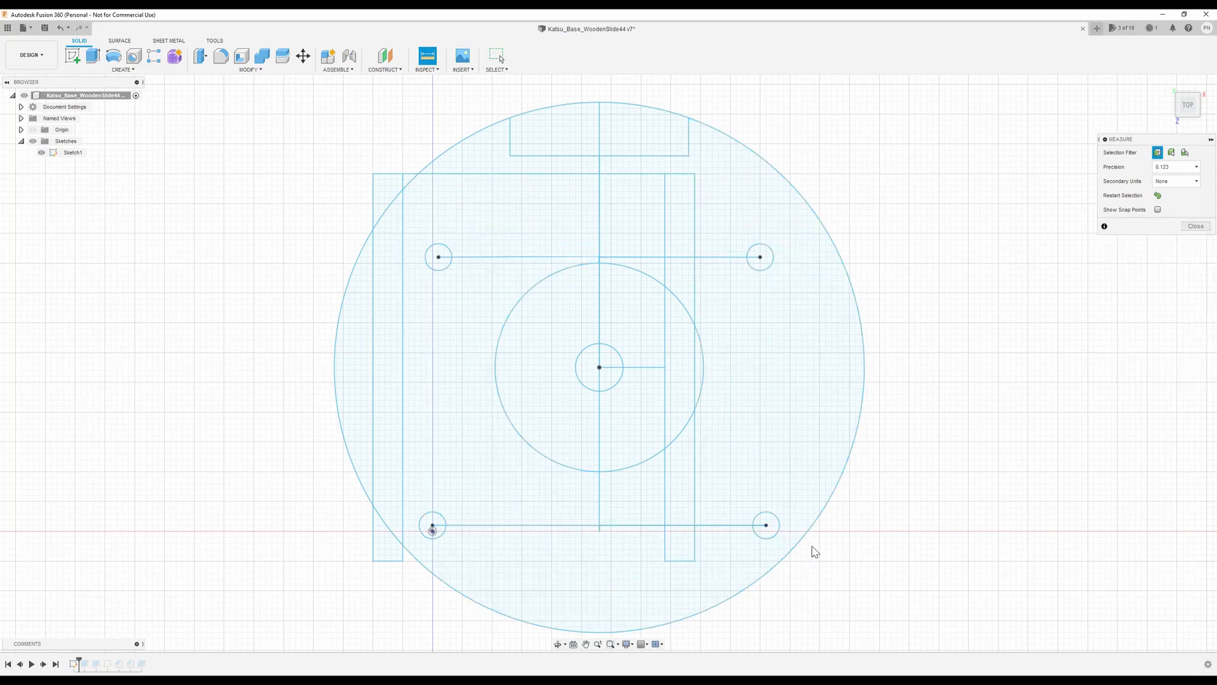
Measure the 28 mm half-spacing, the 2.25 mm hole radius, and the hole-to-opening gap.
{"action": "left_click", "coordinate": [767, 526]}
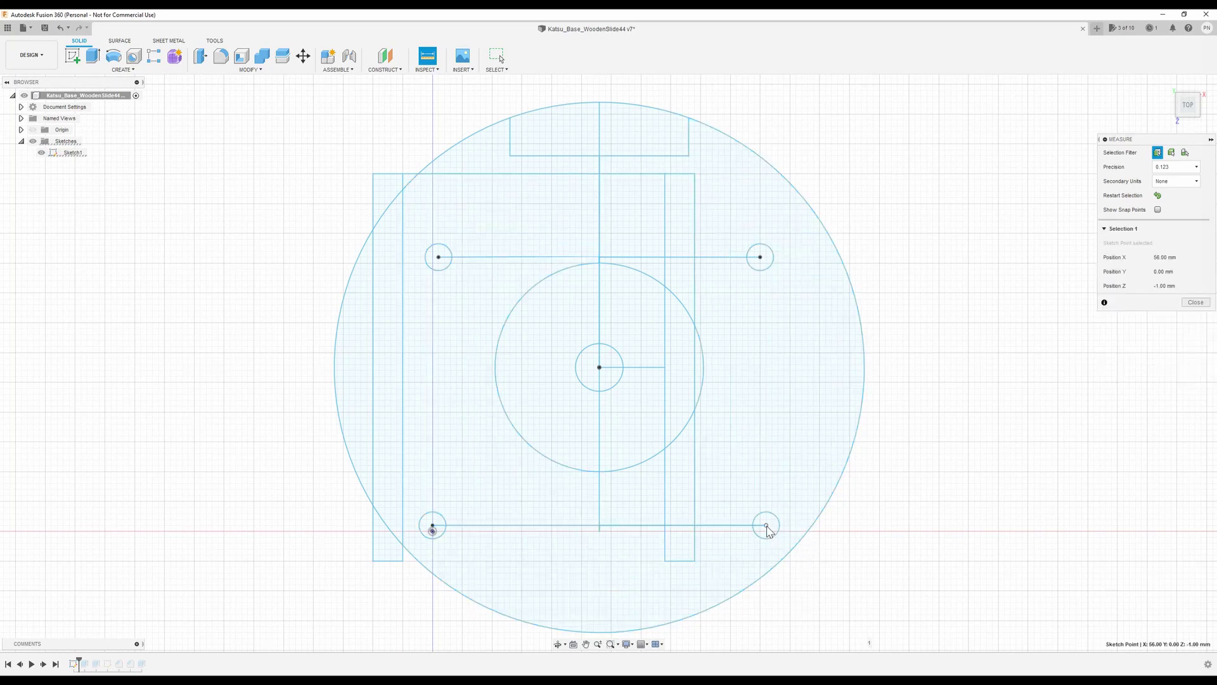
{"action": "left_click", "coordinate": [599, 525]}
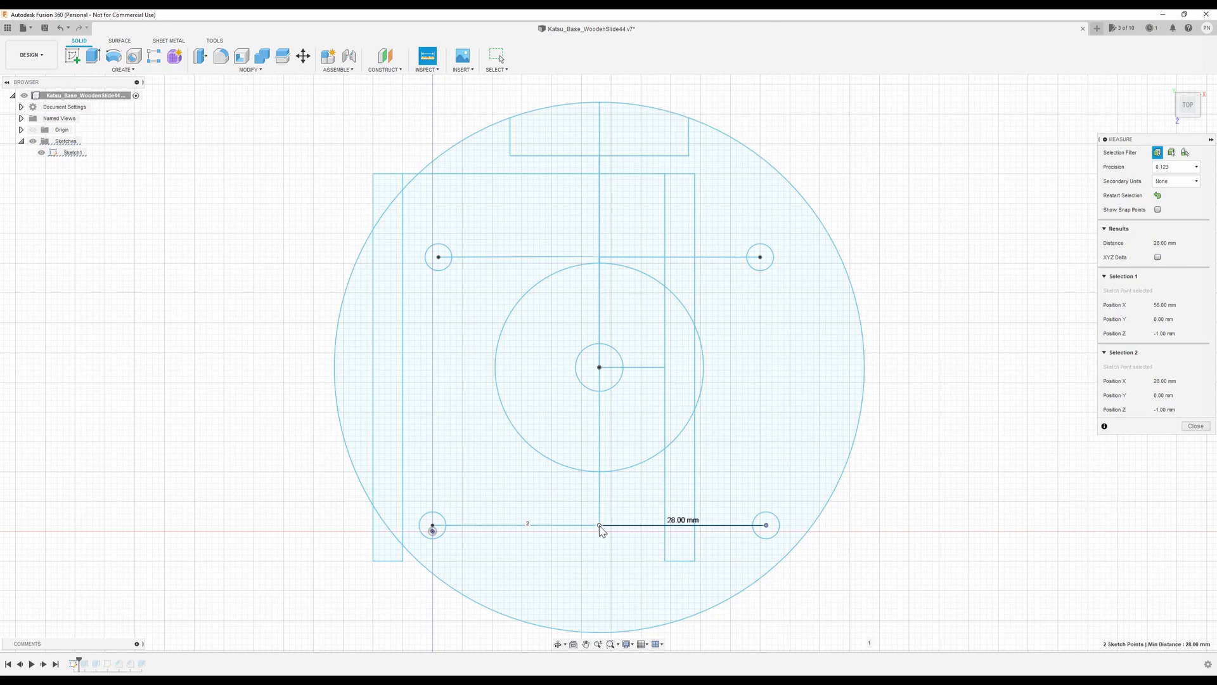
{"action": "left_click", "coordinate": [913, 505]}
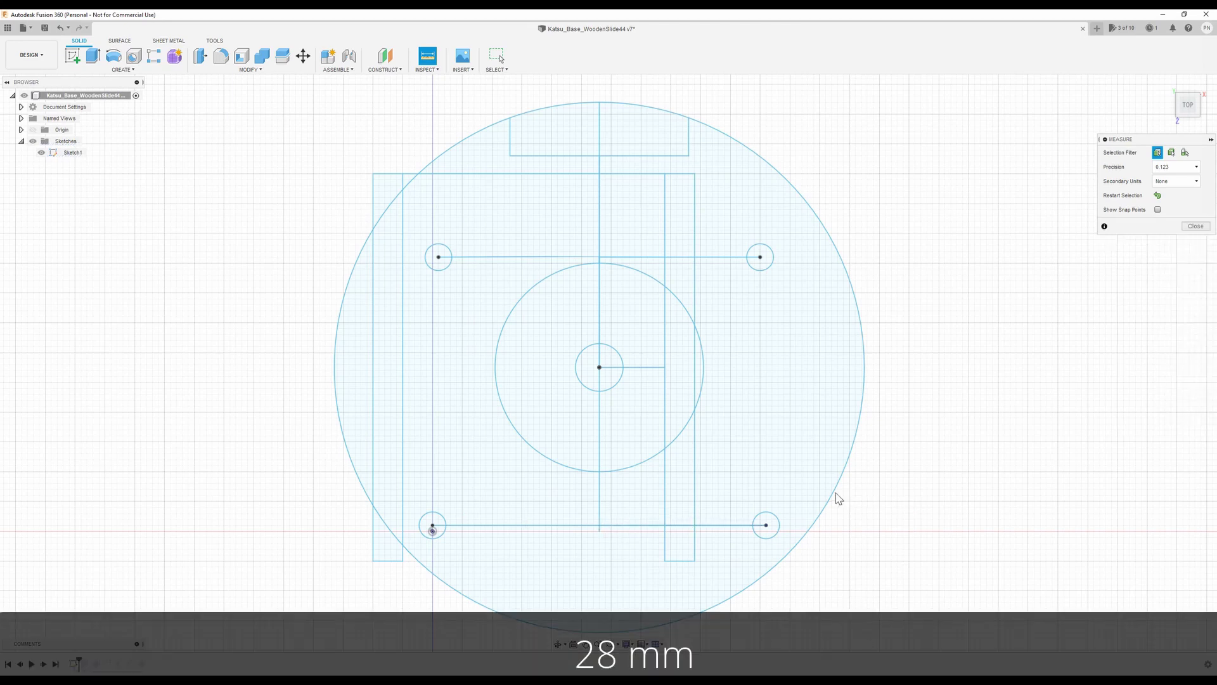
{"action": "left_click", "coordinate": [778, 524]}
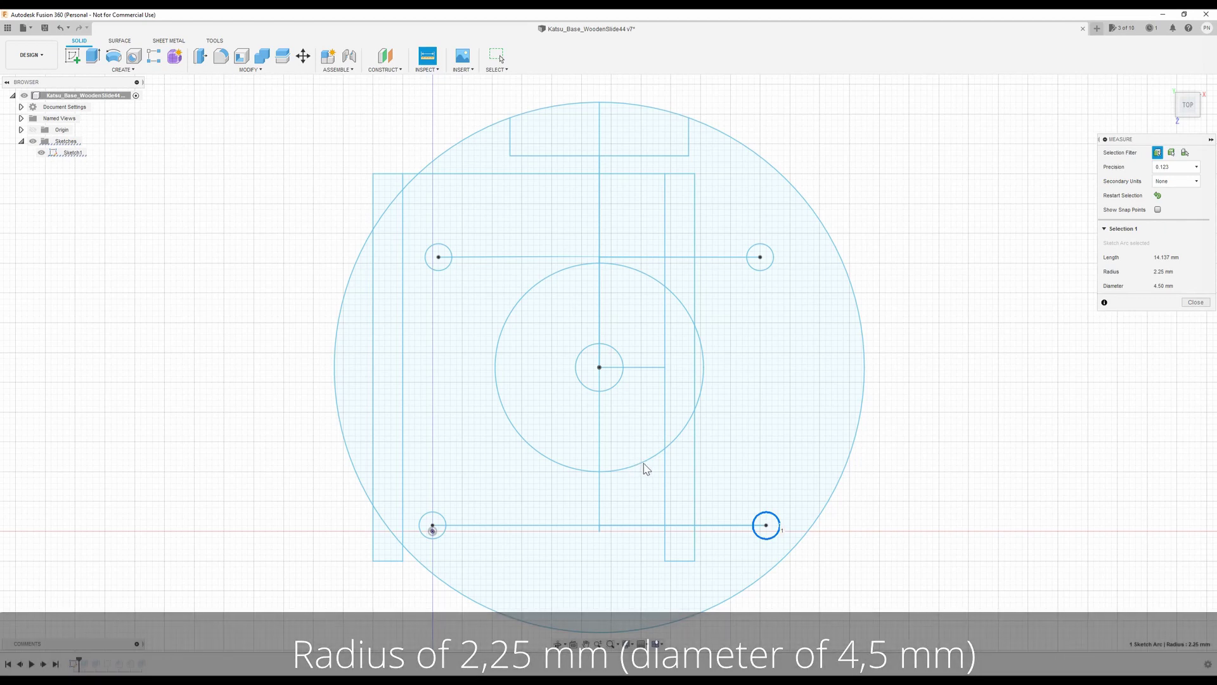
{"action": "left_click", "coordinate": [644, 468]}
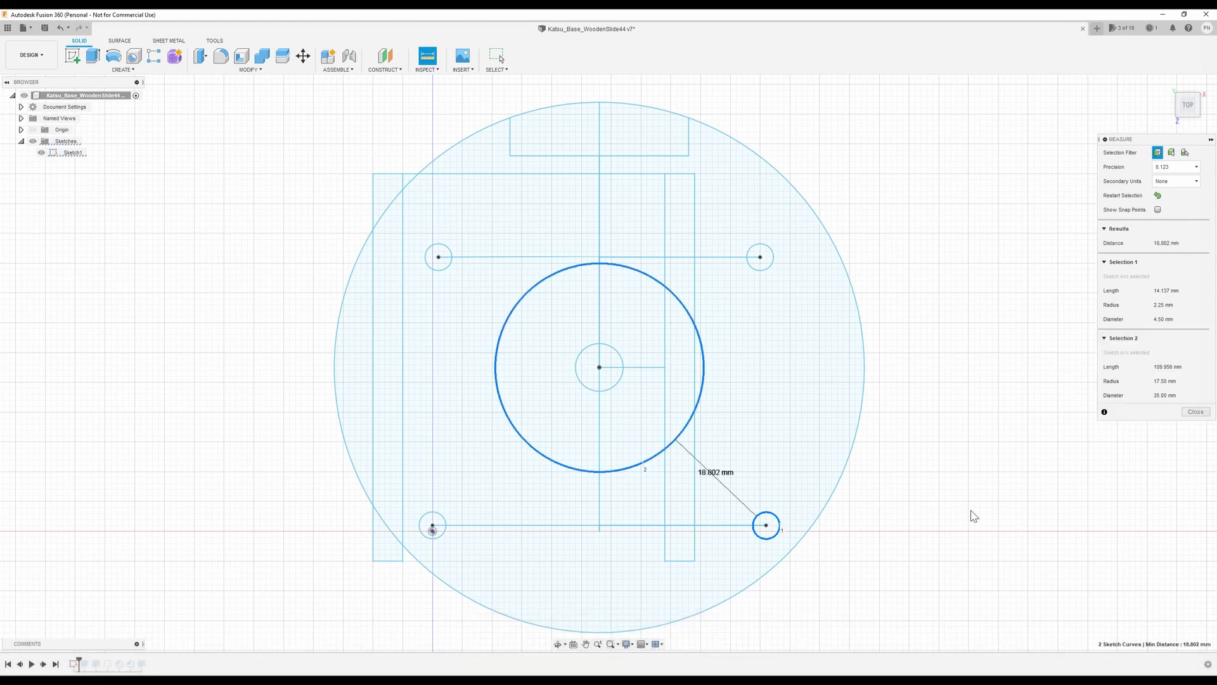
Measure the 17.50 mm opening radius, its 27 mm gap to the edge, and 44.50 mm plate radius.
{"action": "left_click", "coordinate": [978, 533]}
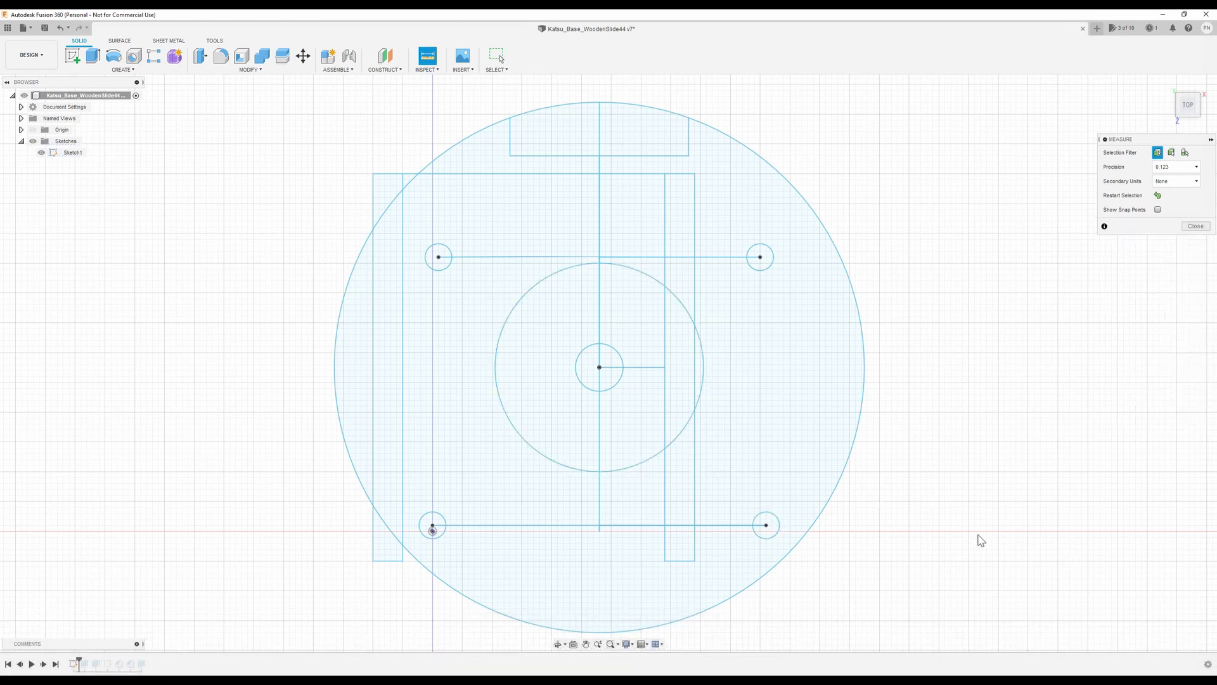
{"action": "left_click", "coordinate": [625, 469]}
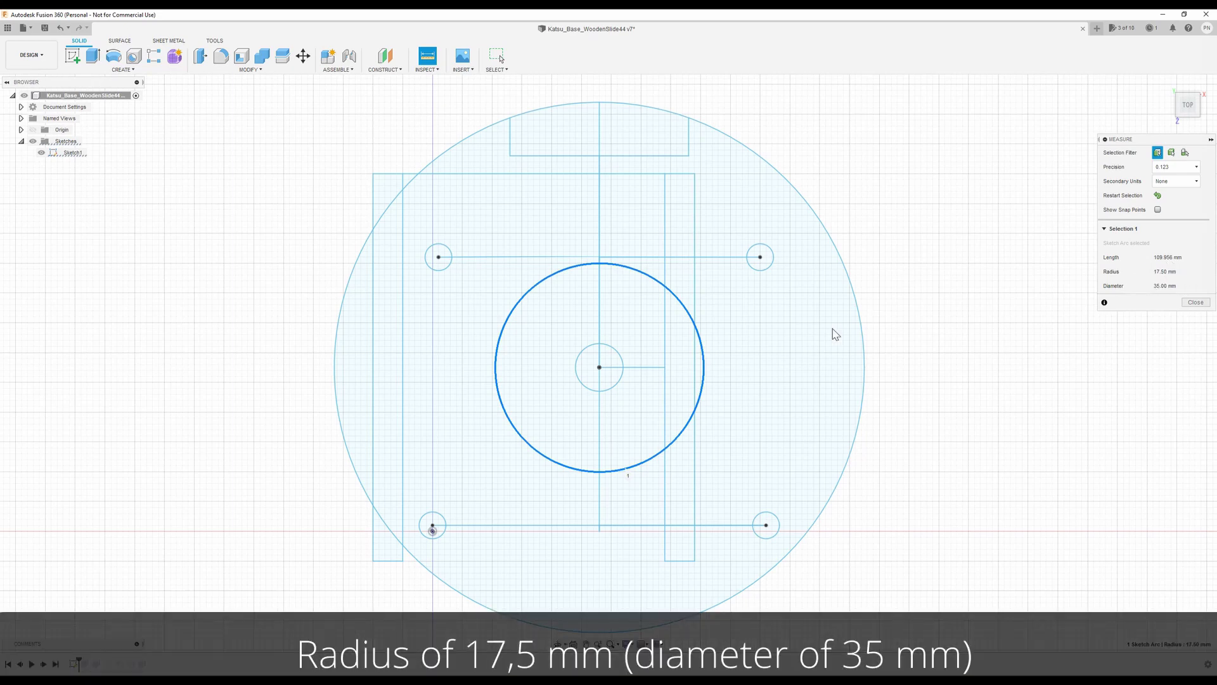
{"action": "left_click", "coordinate": [865, 388]}
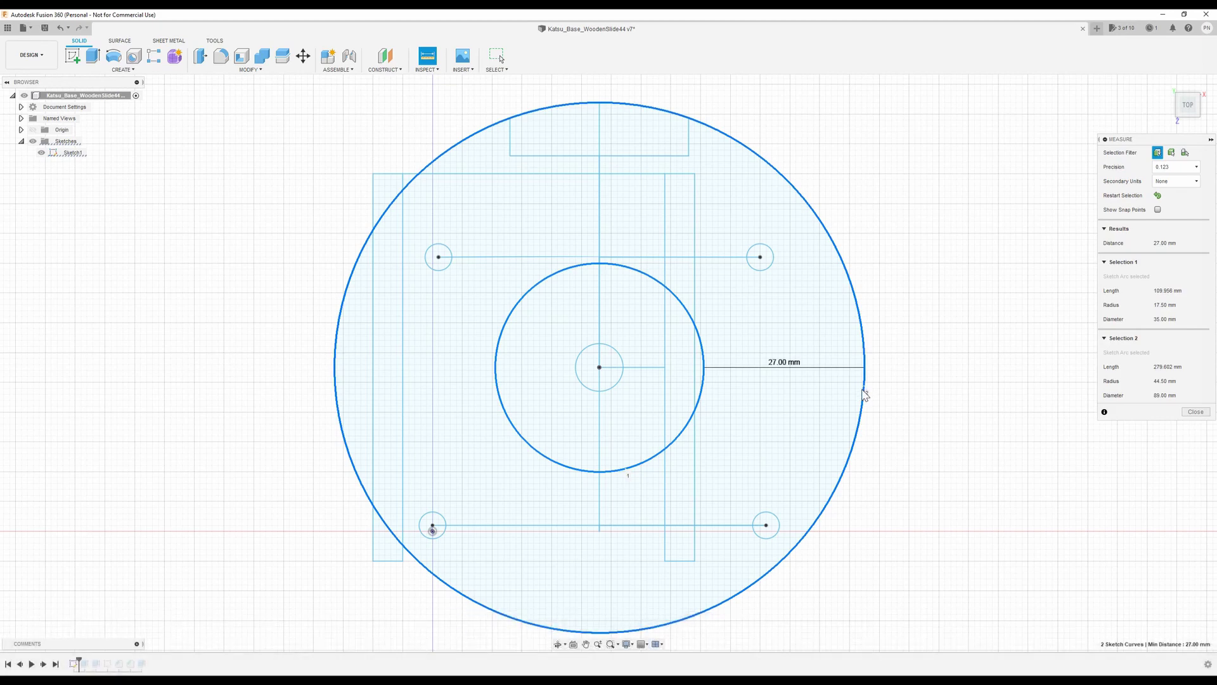
{"action": "left_click", "coordinate": [896, 429]}
{"action": "left_click", "coordinate": [863, 419]}
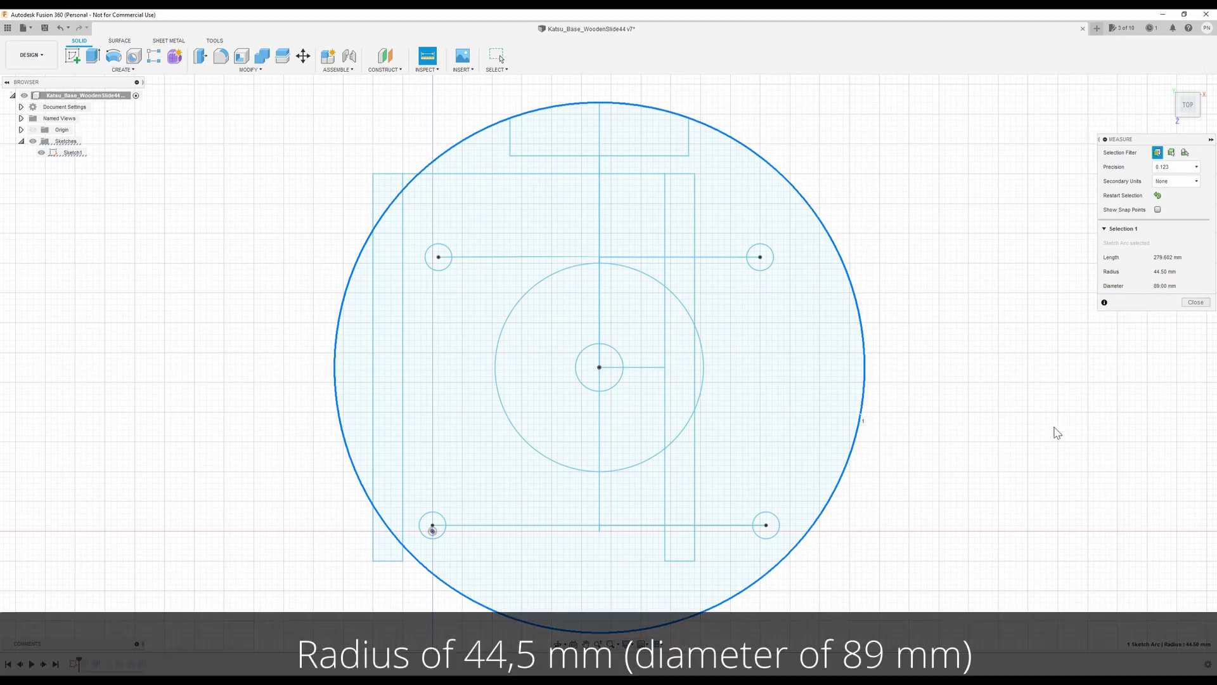
{"action": "left_click", "coordinate": [1040, 452]}
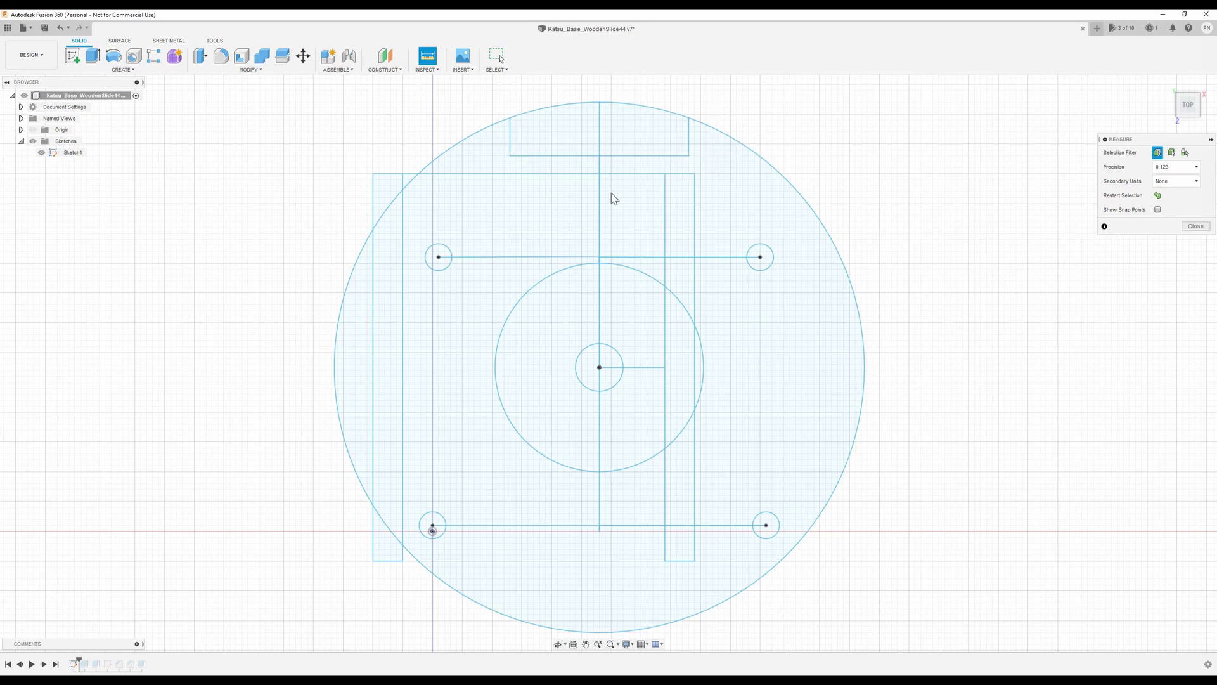
Measure the vertical line segments above the centre point, then clear them.
{"action": "left_click", "coordinate": [600, 302]}
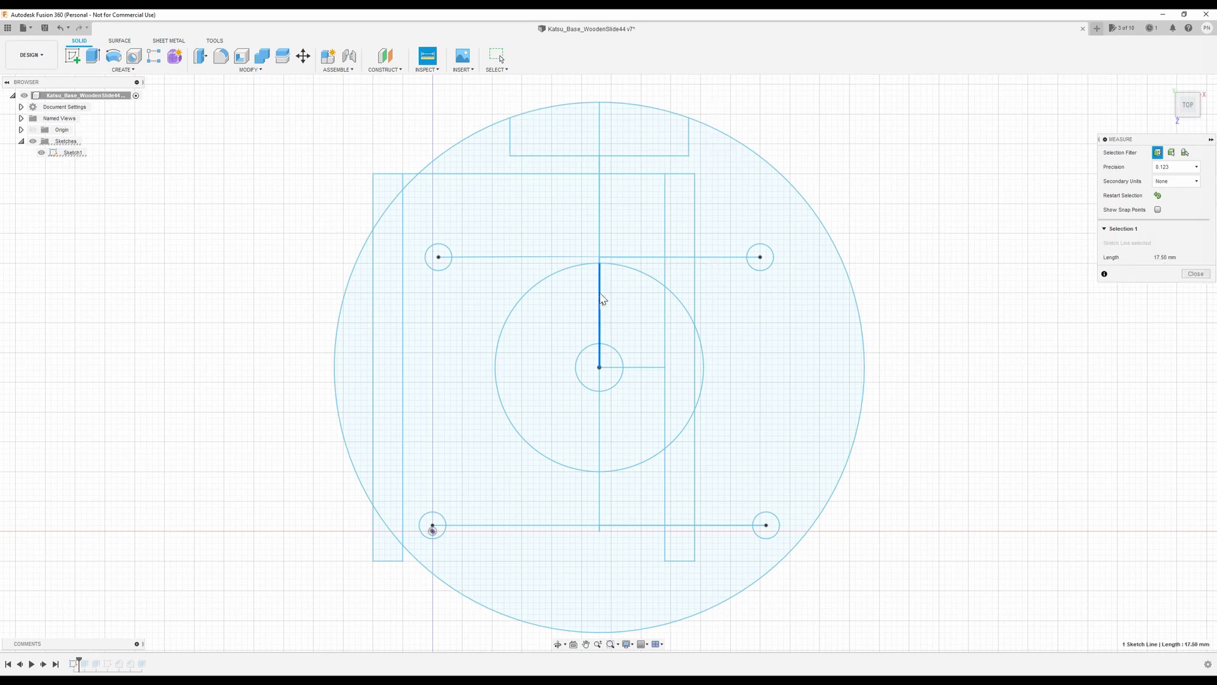
{"action": "left_click", "coordinate": [601, 189]}
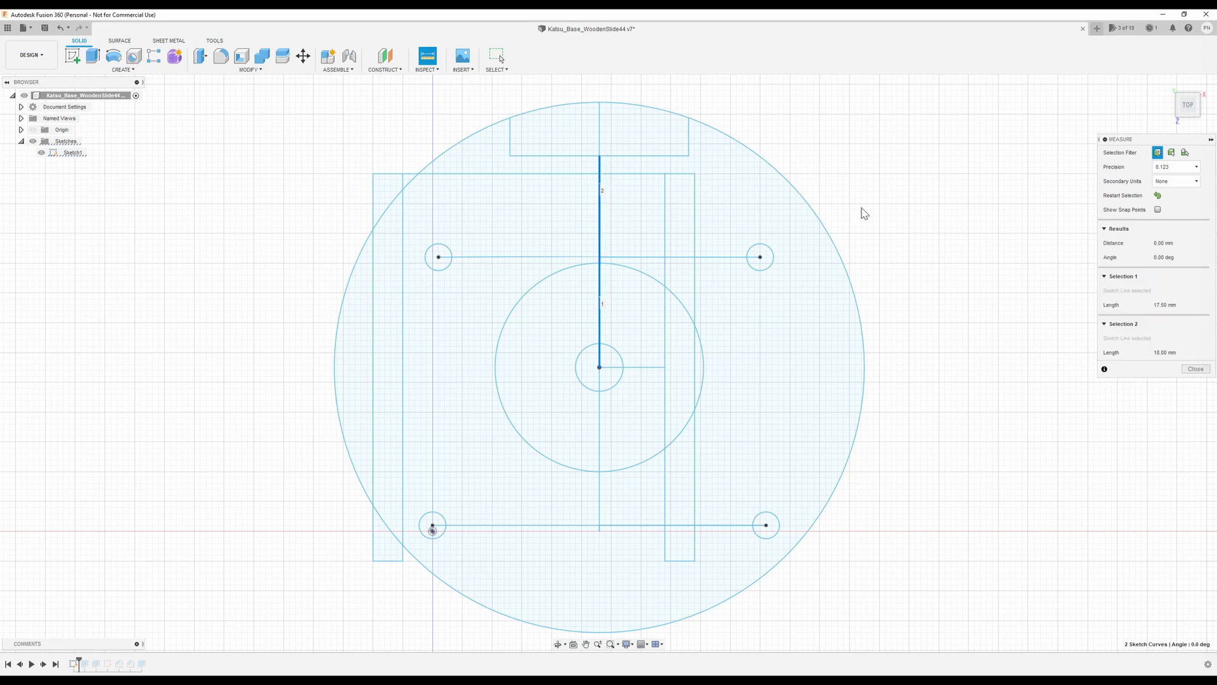
{"action": "left_click", "coordinate": [887, 215]}
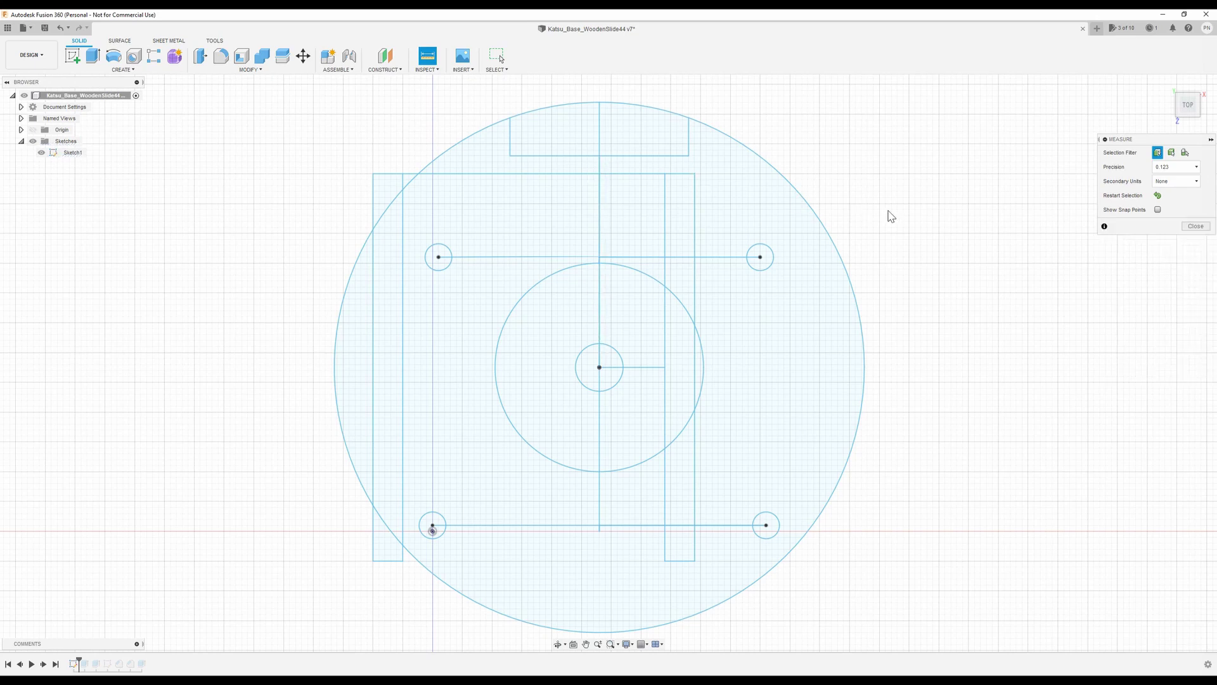
Measure 35.50 mm from the top point to the centre, then the 15 mm top line.
{"action": "left_click", "coordinate": [599, 156]}
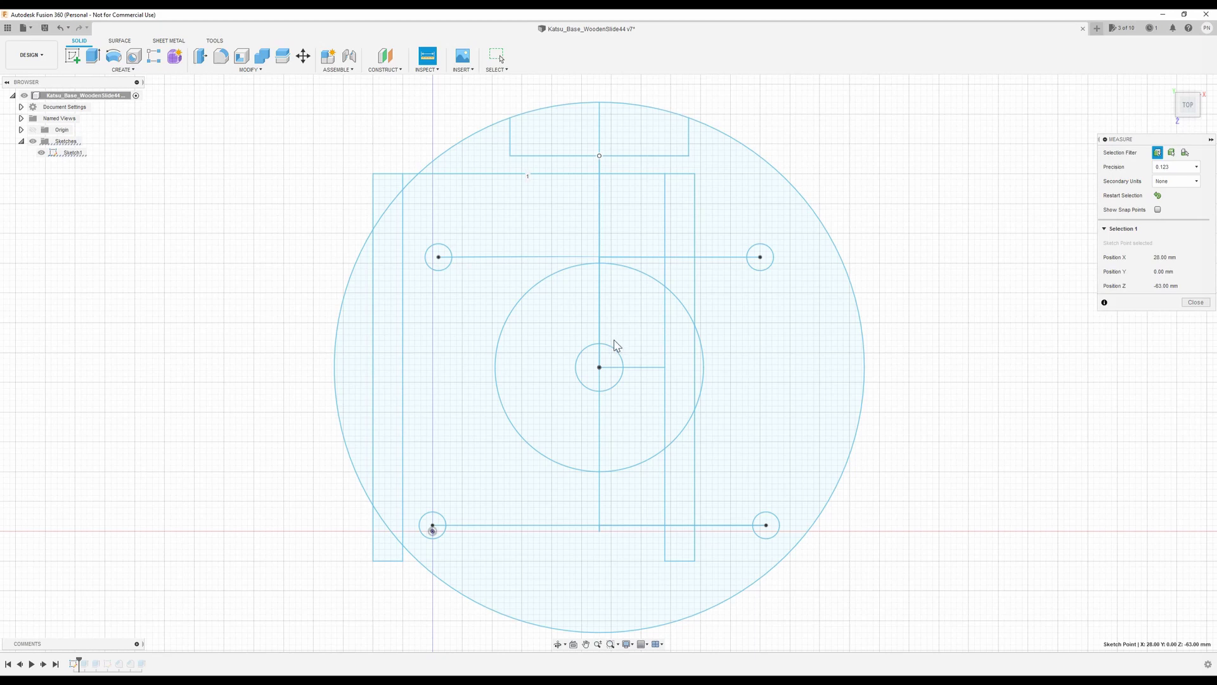
{"action": "left_click", "coordinate": [599, 368]}
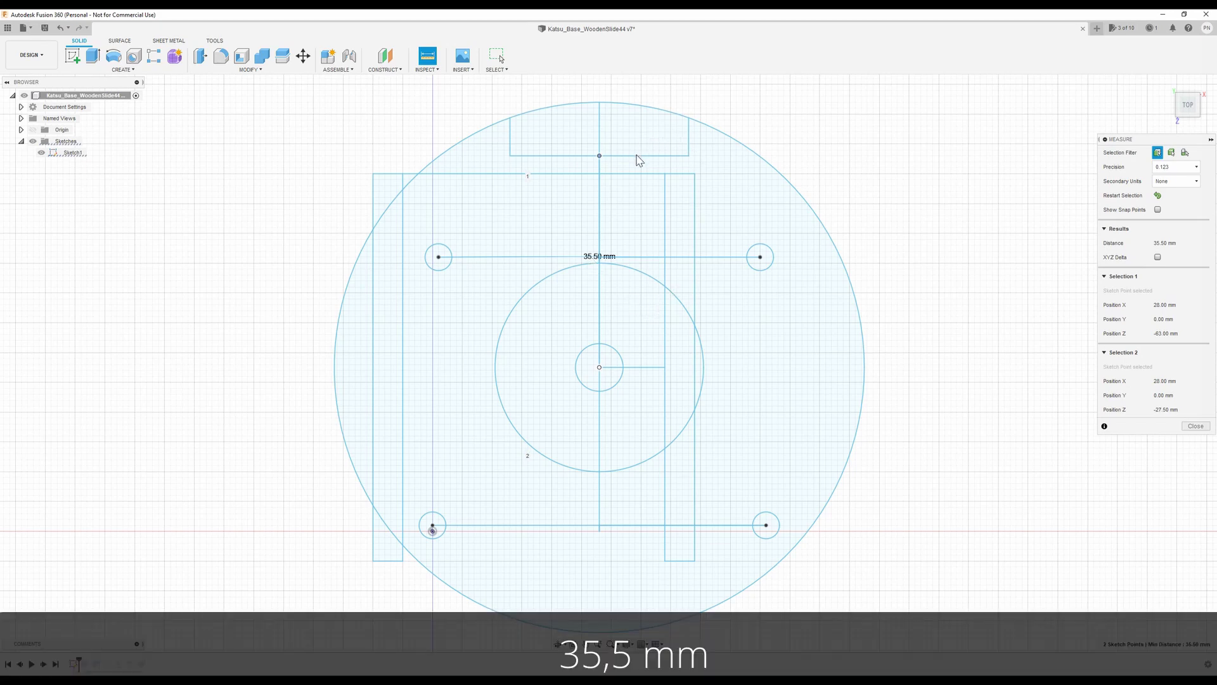
{"action": "left_click", "coordinate": [637, 159]}
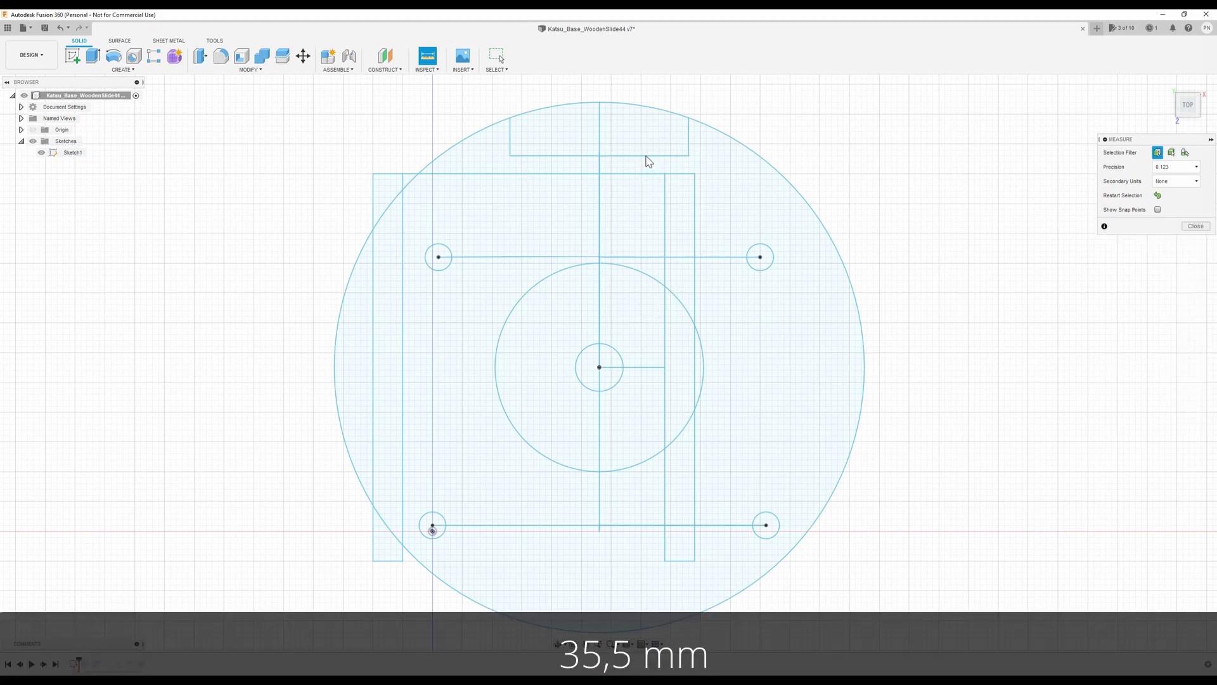
{"action": "left_click", "coordinate": [647, 155]}
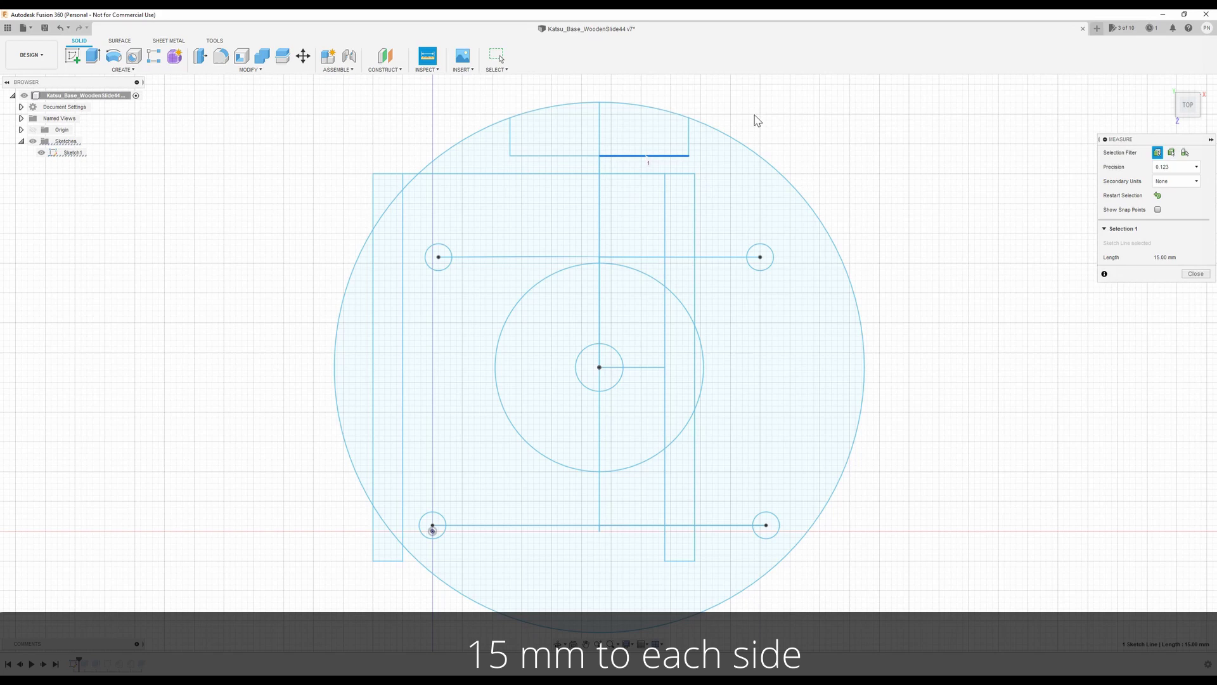
{"action": "left_click", "coordinate": [818, 107]}
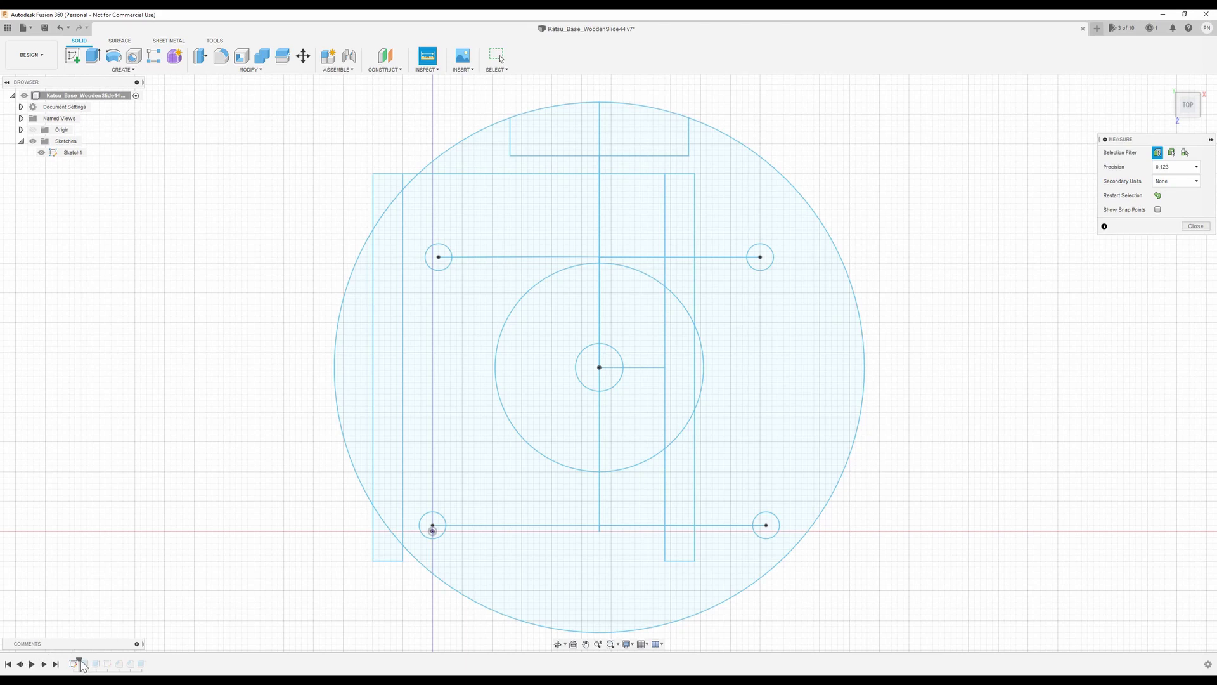
Roll the timeline forward to show the extruded plate and tilt it into a 3-D view.
{"action": "left_click_drag", "start_coordinate": [80, 663], "coordinate": [88, 664]}
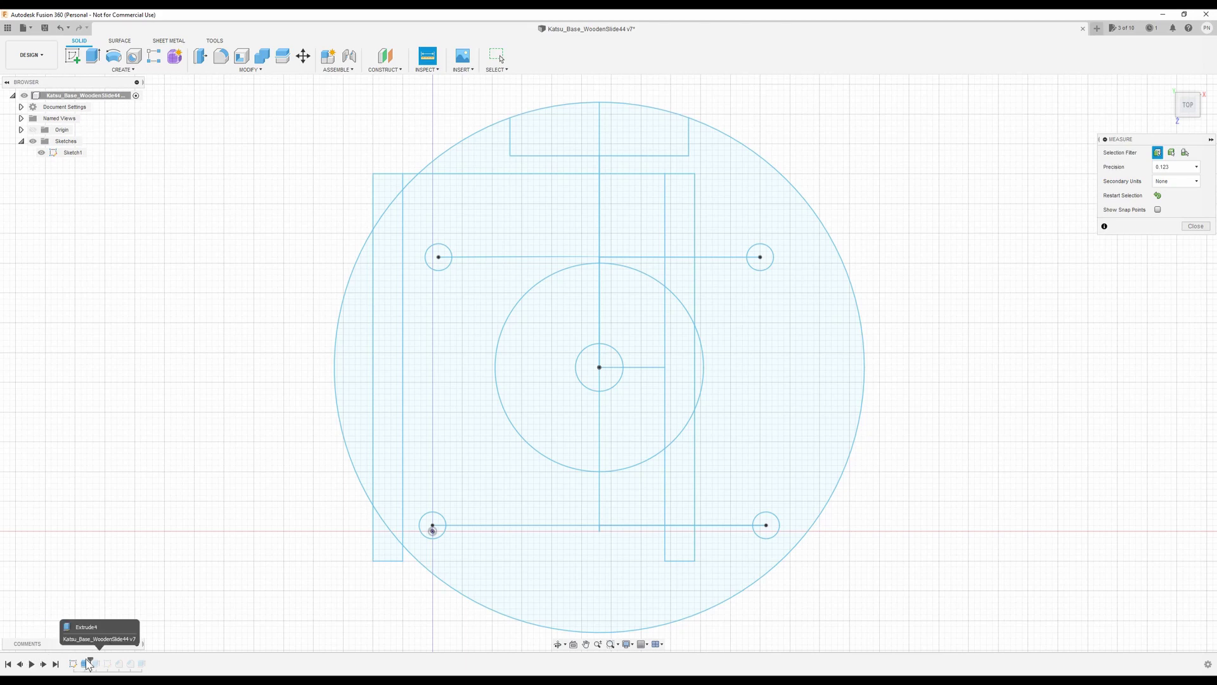
{"action": "left_click", "coordinate": [555, 644]}
{"action": "left_click_drag", "start_coordinate": [535, 620], "coordinate": [529, 576]}
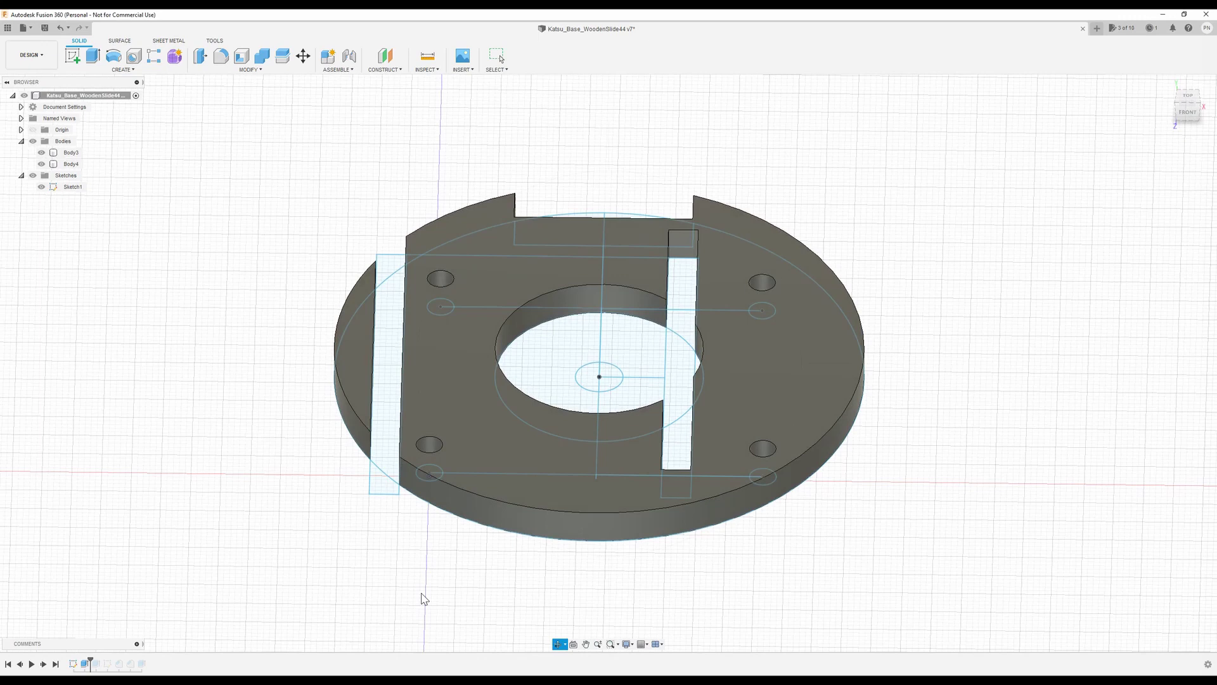
Measure the plate's edges against the sketch circle, confirming 6.00 mm thickness.
{"action": "key", "text": "i"}
{"action": "left_click", "coordinate": [511, 503]}
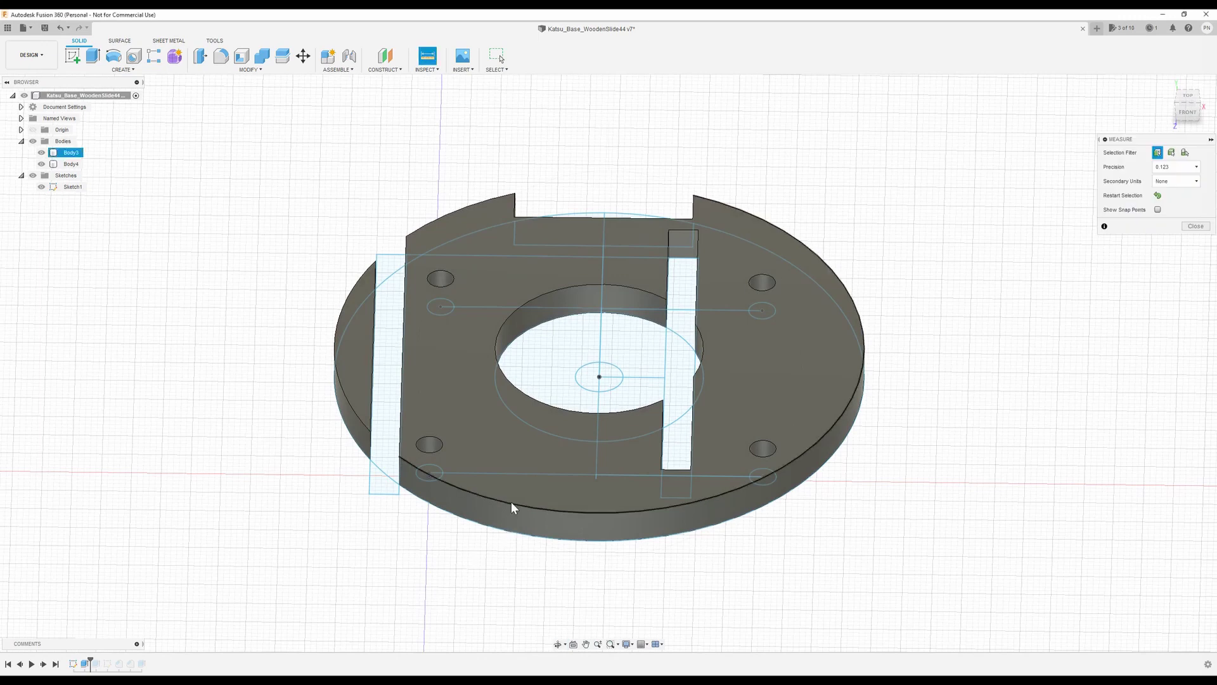
{"action": "left_click", "coordinate": [507, 534]}
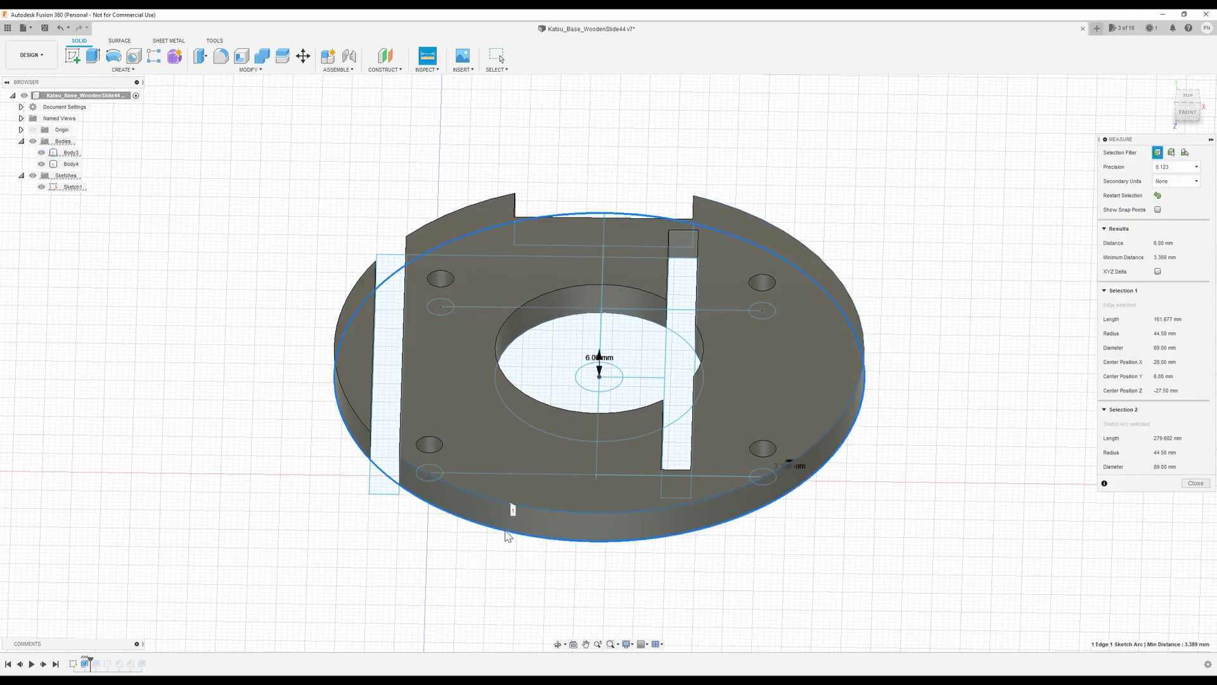
{"action": "left_click", "coordinate": [592, 573]}
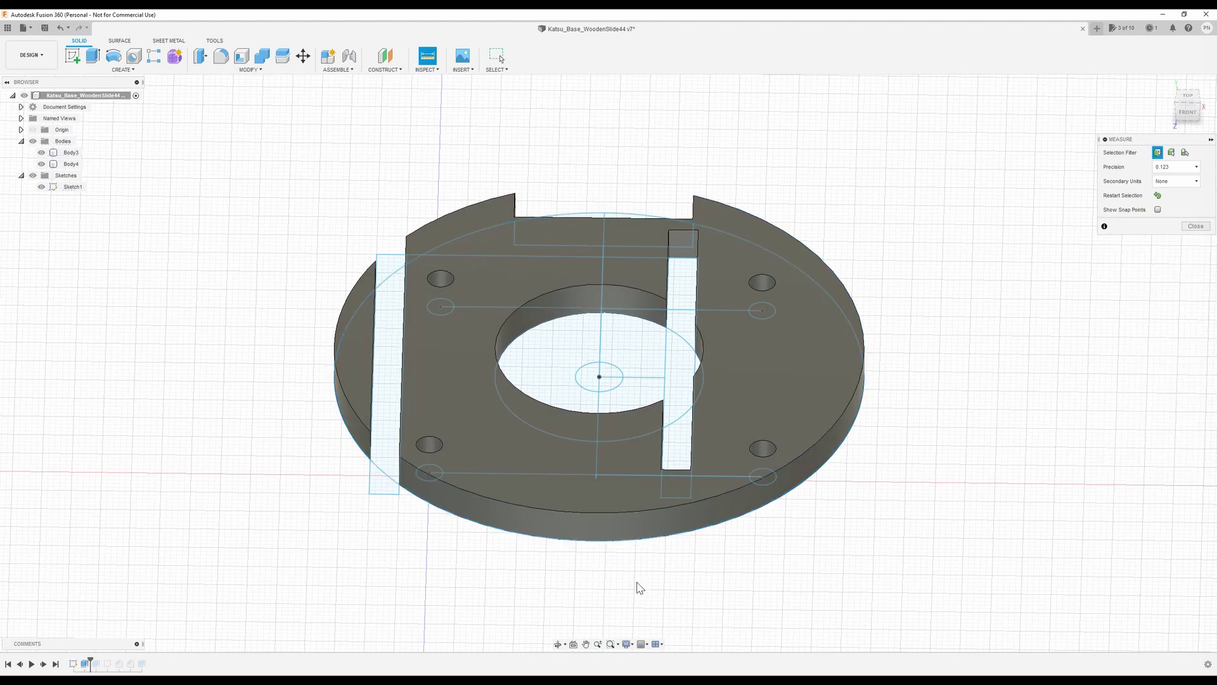
{"action": "left_click", "coordinate": [618, 512]}
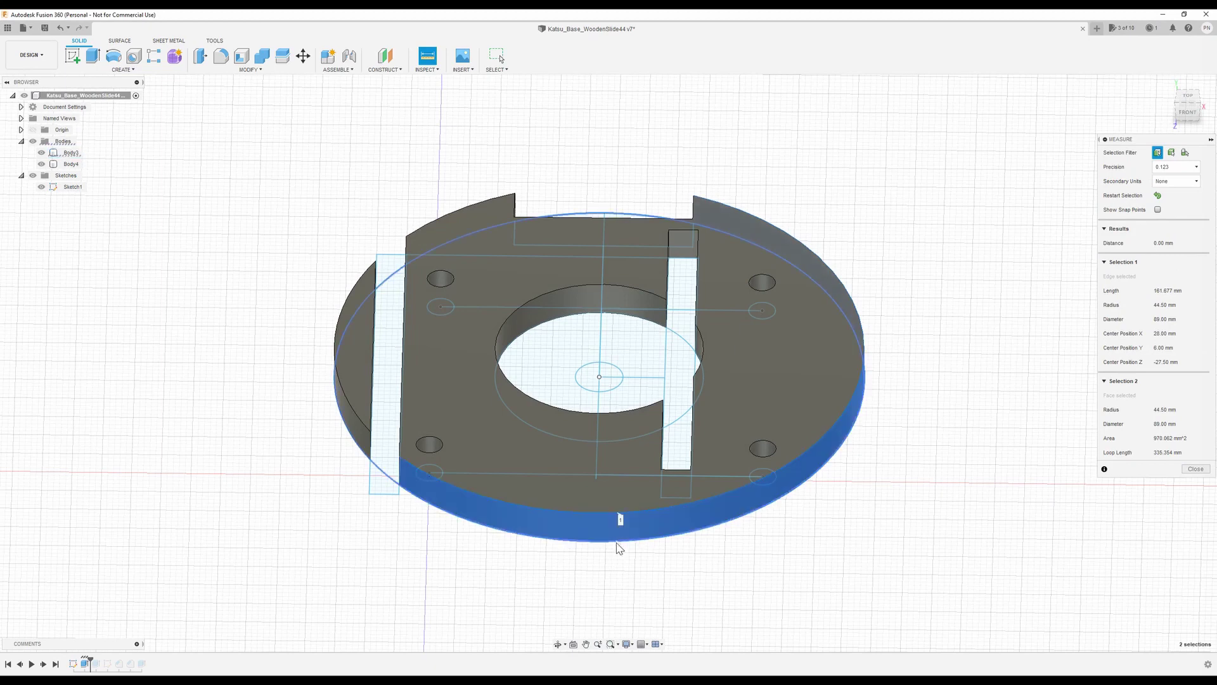
{"action": "left_click", "coordinate": [619, 545]}
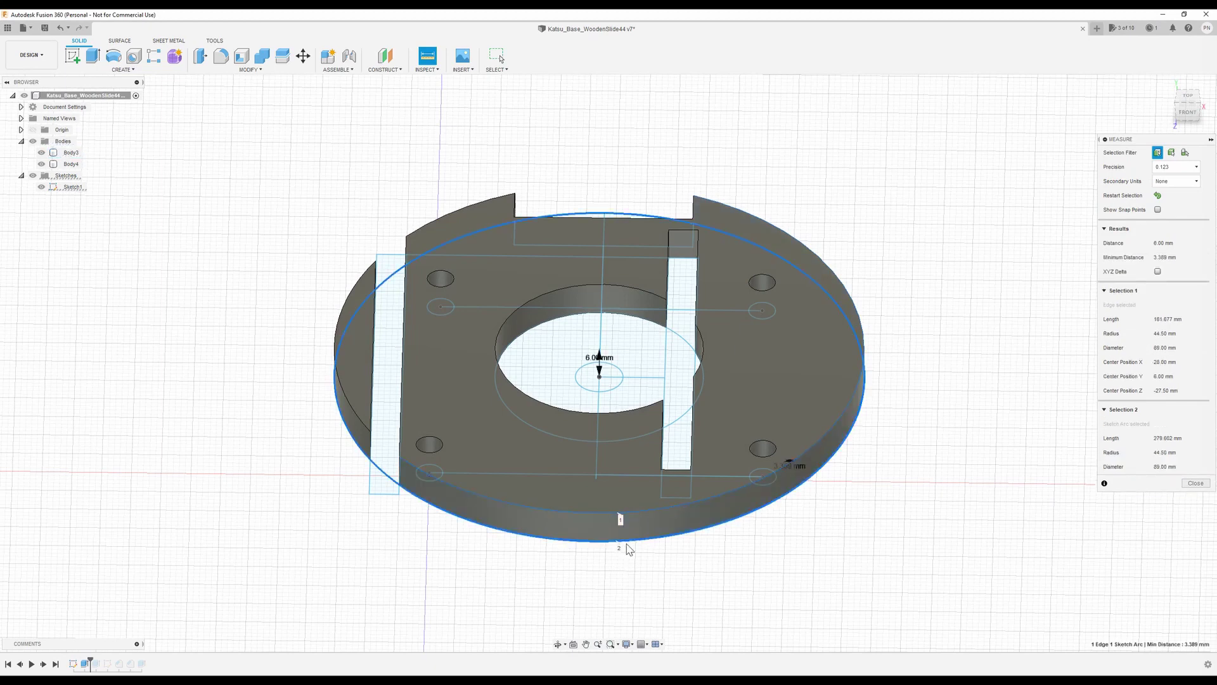
{"action": "key", "text": "Escape"}
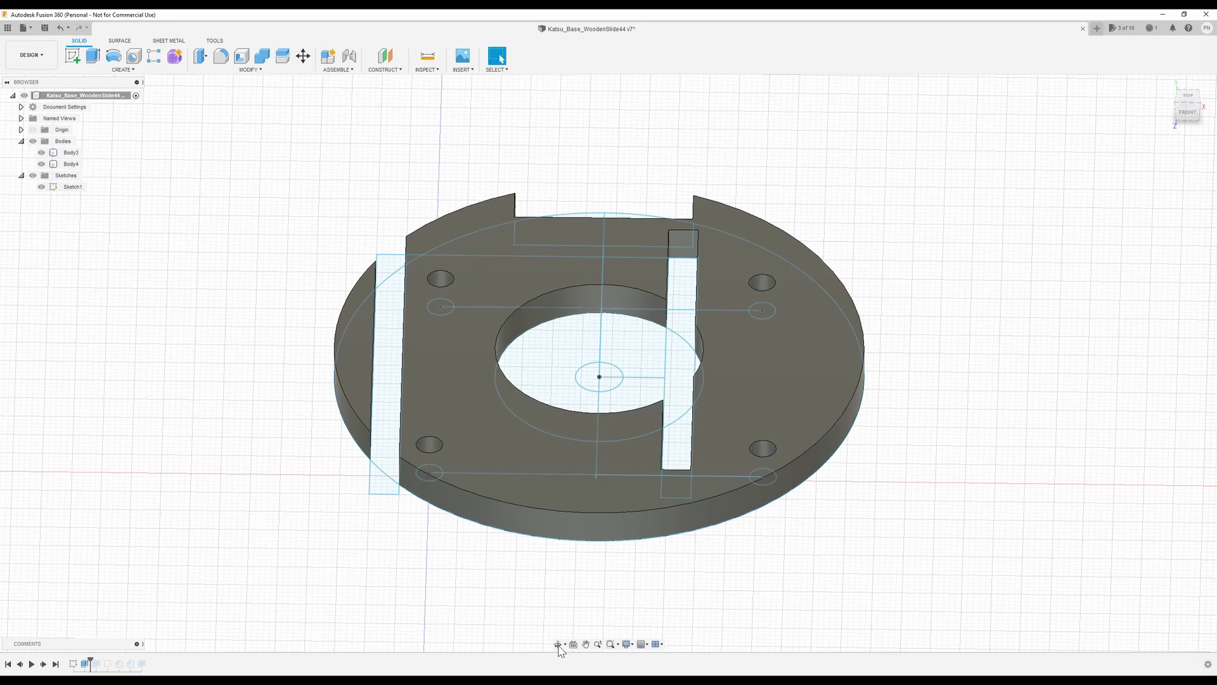
Measure the lower-right hole: 4.50 mm across (2.25 mm radius) and 6.00 mm deep.
{"action": "left_click", "coordinate": [557, 644]}
{"action": "left_click_drag", "start_coordinate": [660, 565], "coordinate": [658, 580]}
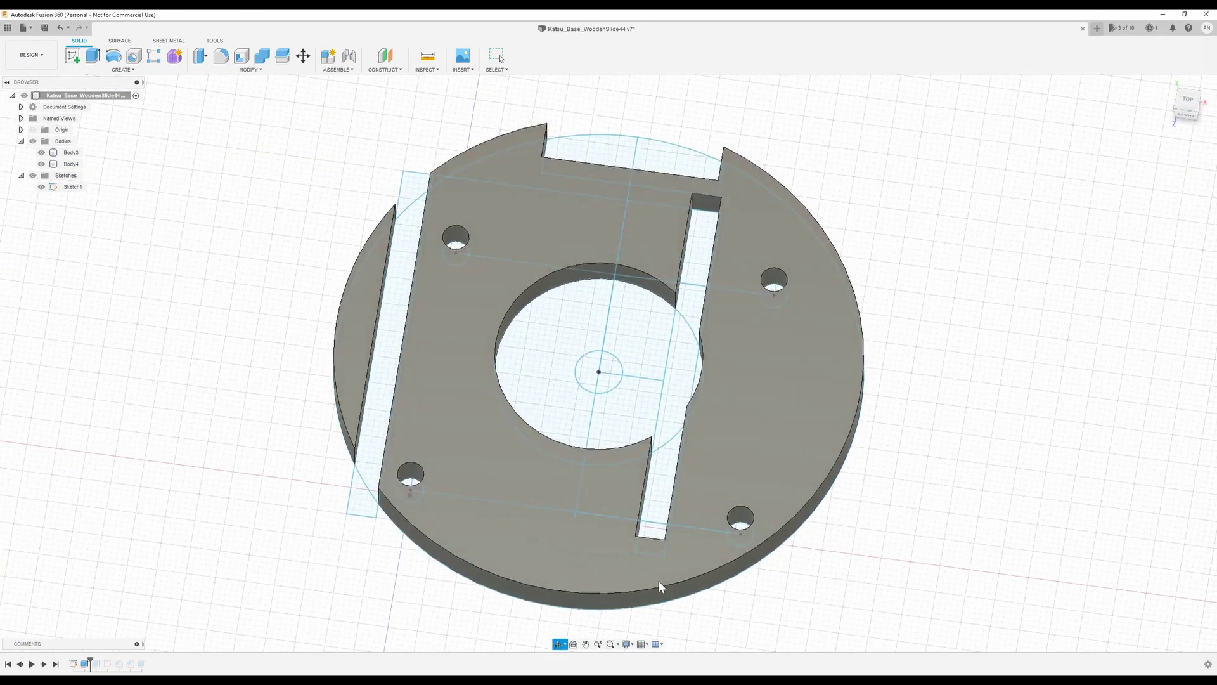
{"action": "scroll", "coordinate": [741, 540], "scroll_direction": "up", "scroll_amount": 2}
{"action": "scroll", "coordinate": [741, 540], "scroll_direction": "up", "scroll_amount": 4}
{"action": "key", "text": "i"}
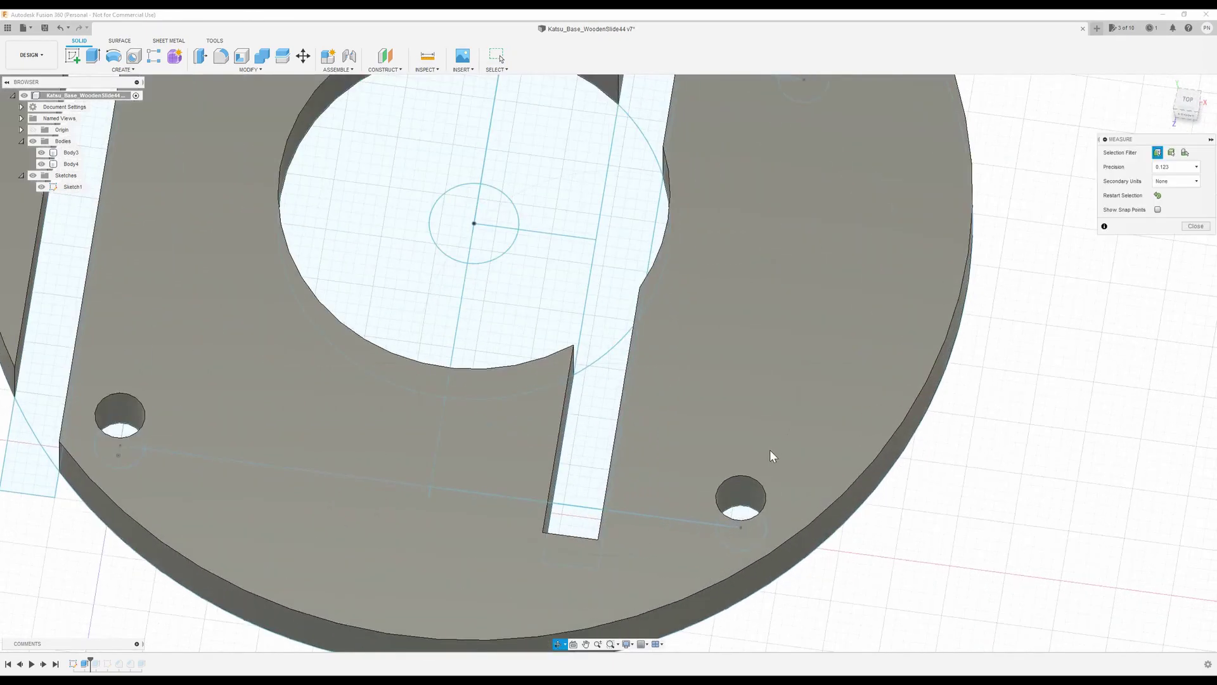
{"action": "left_click", "coordinate": [744, 506]}
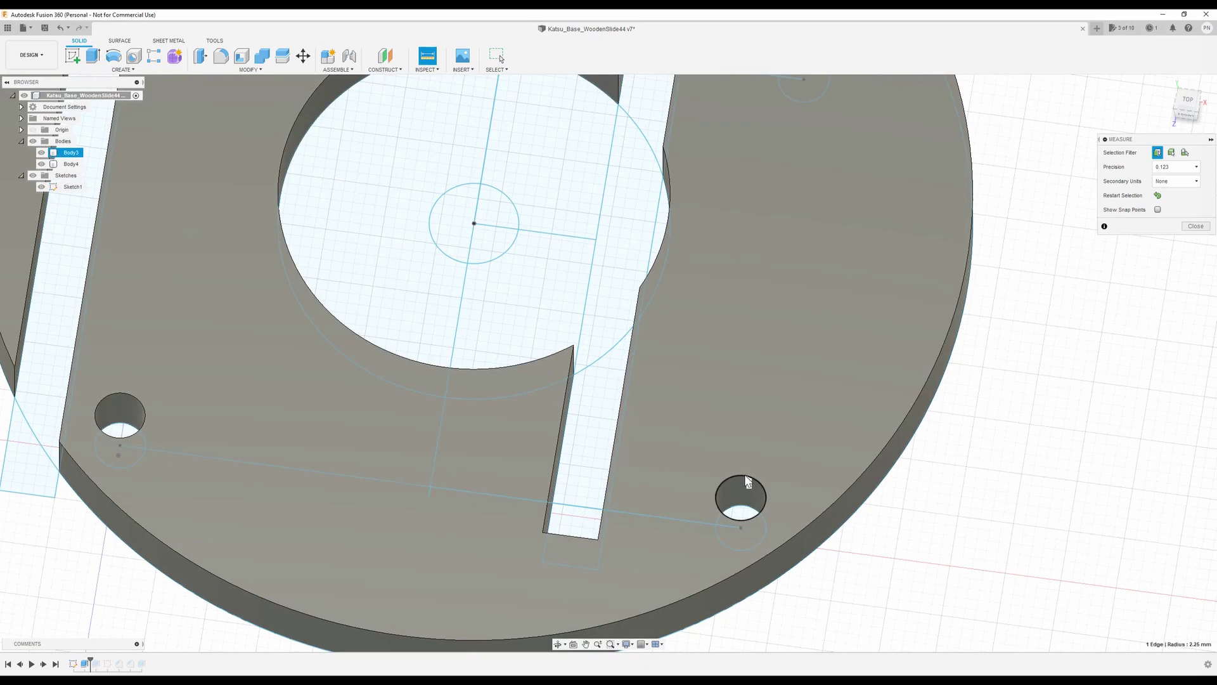
{"action": "left_click", "coordinate": [745, 508]}
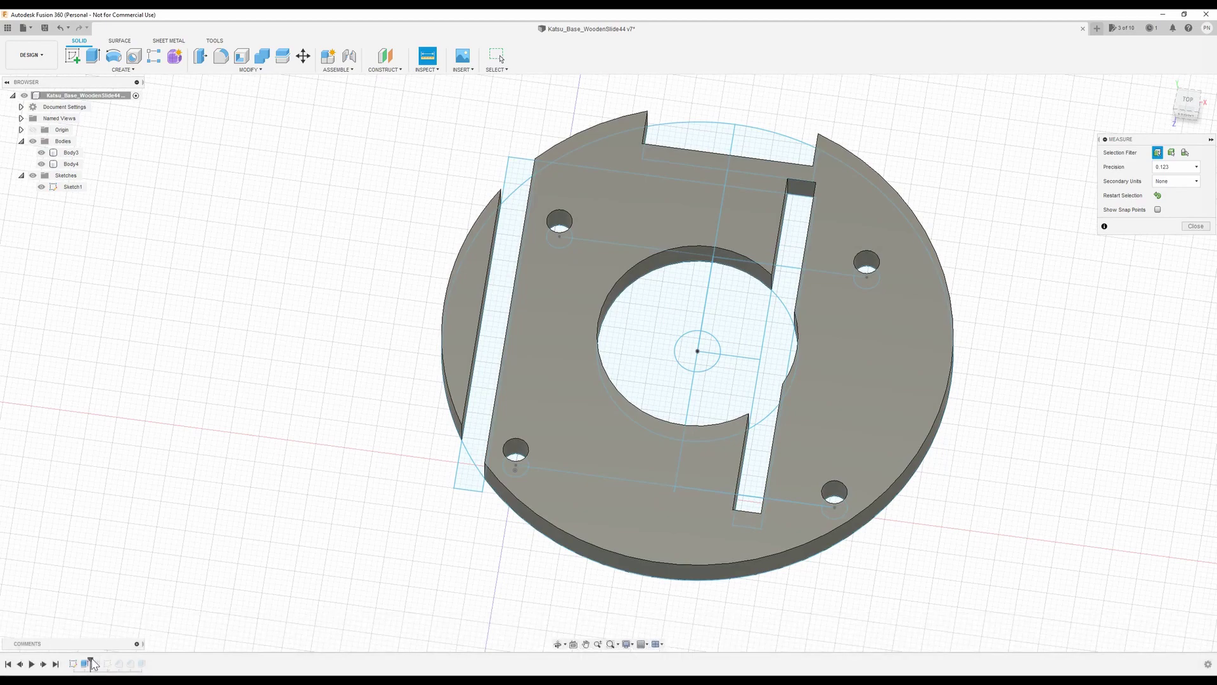
Roll the timeline past Sketch2 to show the rails and chamfered holes, then orbit around.
{"action": "key", "text": "Escape"}
{"action": "left_click_drag", "start_coordinate": [91, 663], "coordinate": [101, 662]}
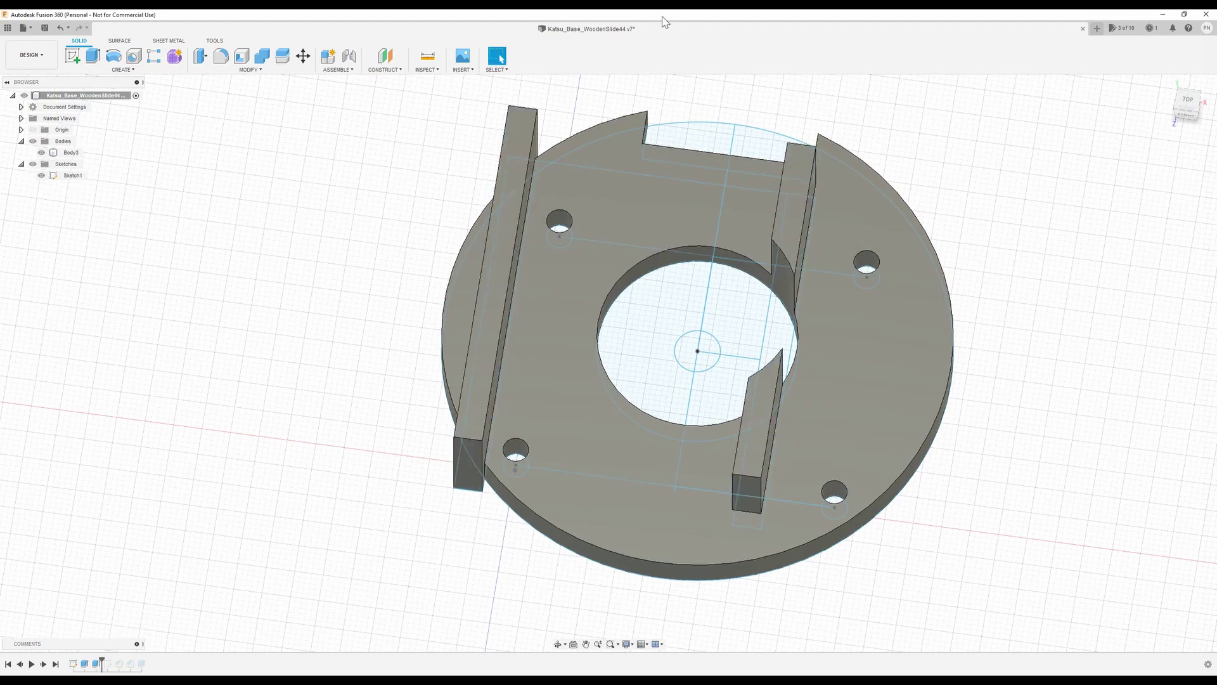
{"action": "left_click", "coordinate": [558, 644]}
{"action": "mouse_move", "coordinate": [593, 631]}
{"action": "left_mouse_down"}
{"action": "mouse_move", "coordinate": [609, 618]}
{"action": "mouse_move", "coordinate": [589, 595]}
{"action": "mouse_move", "coordinate": [605, 601]}
{"action": "left_mouse_up"}
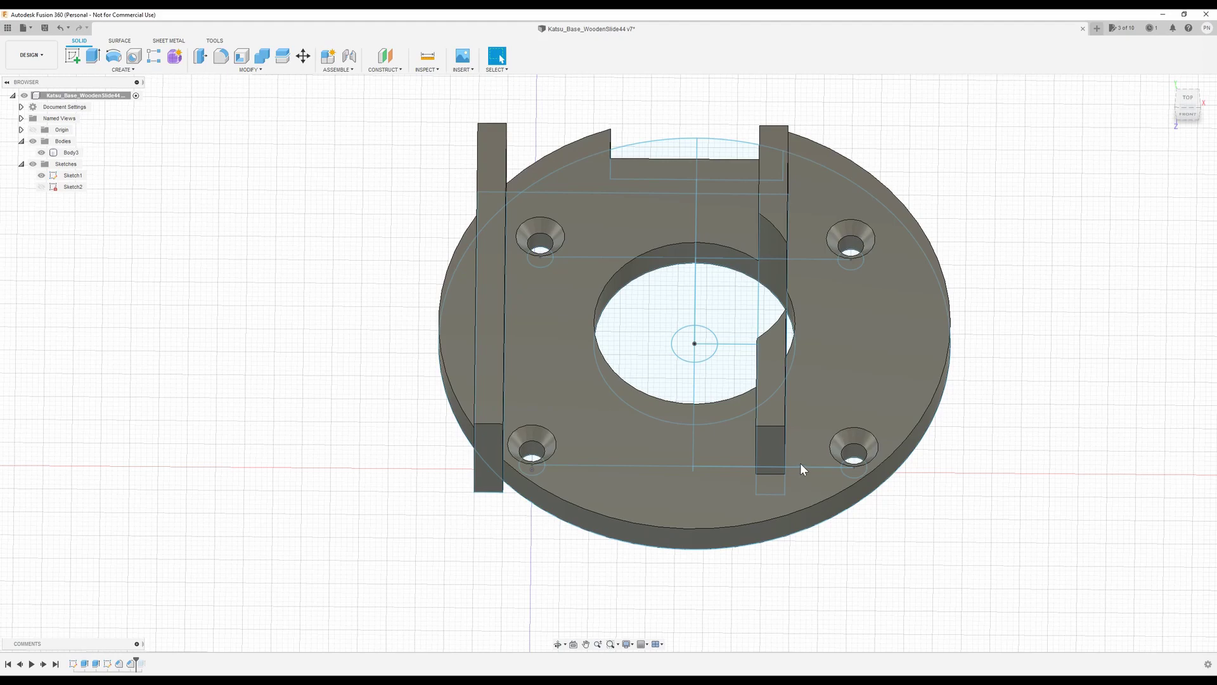
Measure between the inner edges of the two rails, reading 44.00 mm.
{"action": "scroll", "coordinate": [424, 548], "scroll_direction": "down", "scroll_amount": 3}
{"action": "scroll", "coordinate": [420, 562], "scroll_direction": "down", "scroll_amount": 1}
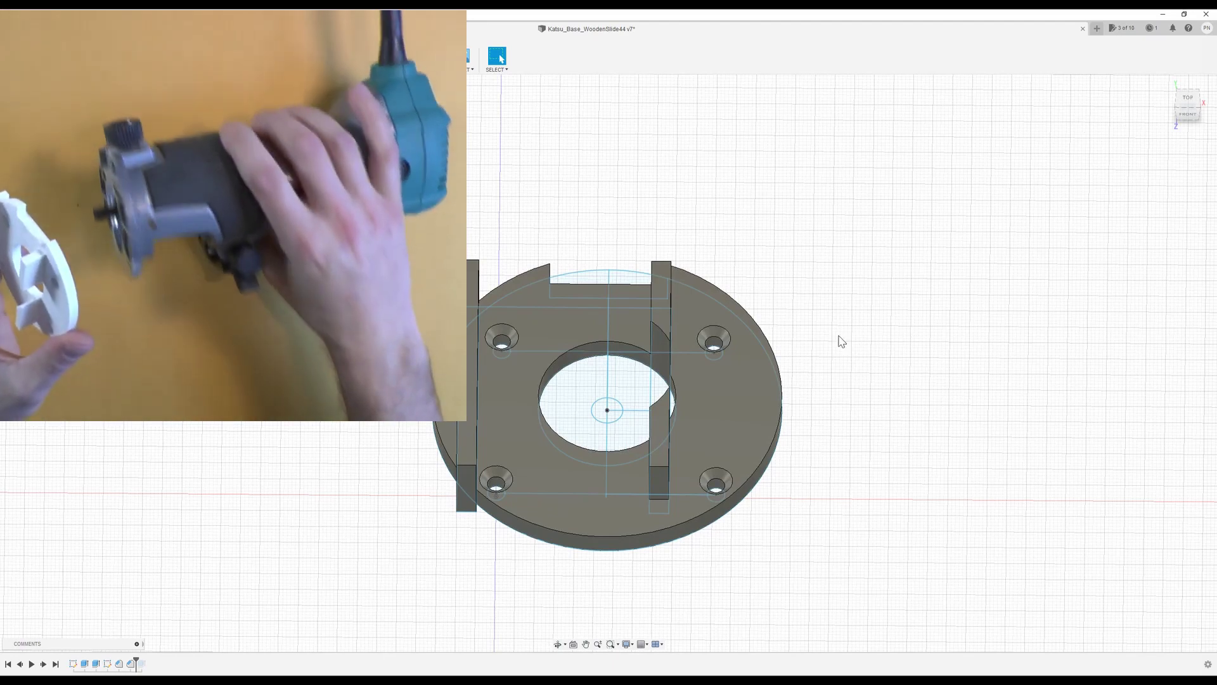
{"action": "scroll", "coordinate": [571, 353], "scroll_direction": "up", "scroll_amount": 2}
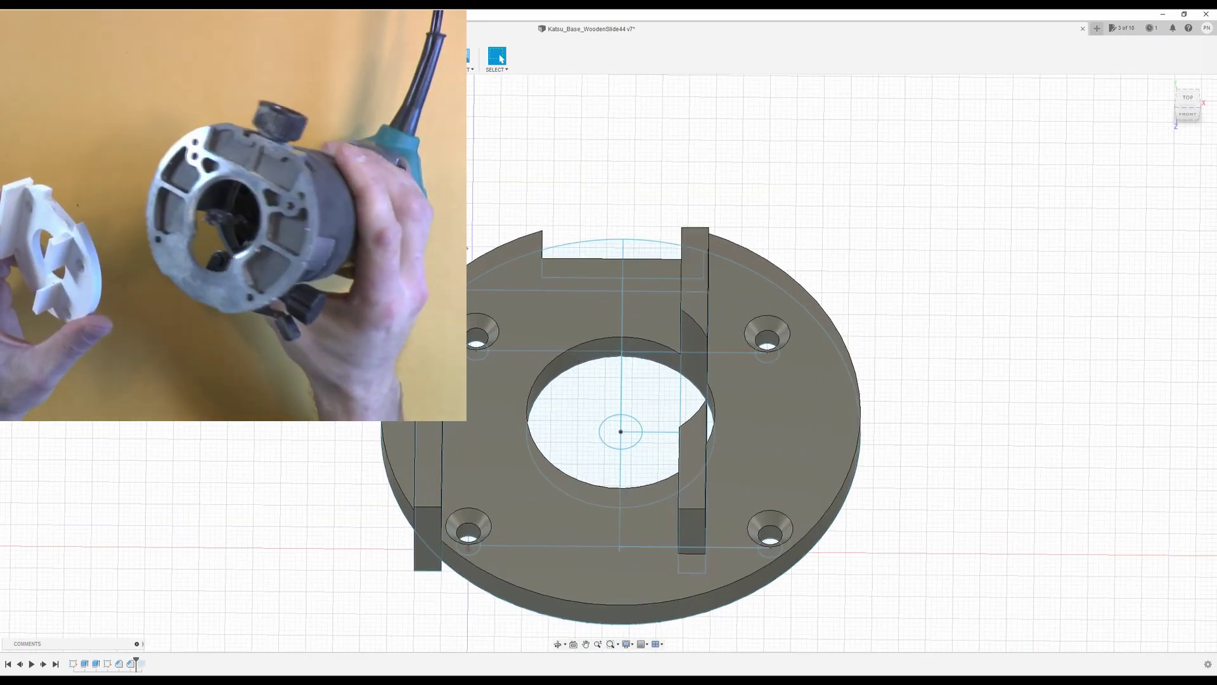
{"action": "key", "text": "i"}
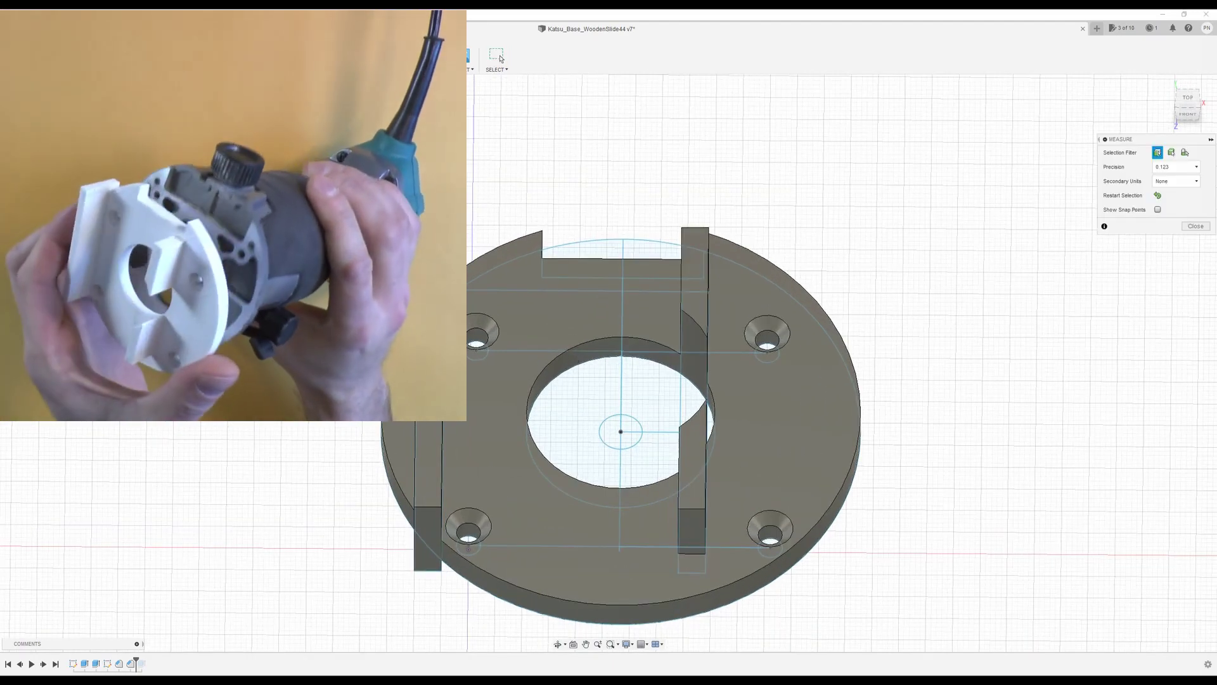
{"action": "left_click", "coordinate": [682, 263]}
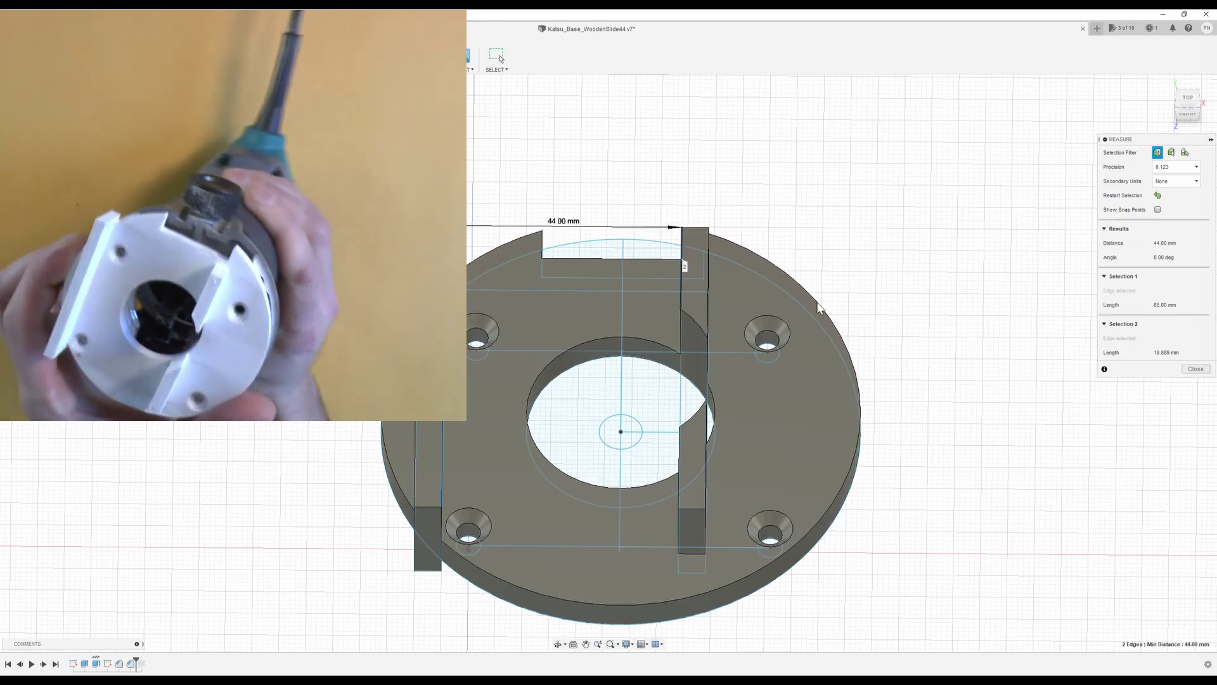
{"action": "scroll", "coordinate": [723, 183], "scroll_direction": "down", "scroll_amount": 2}
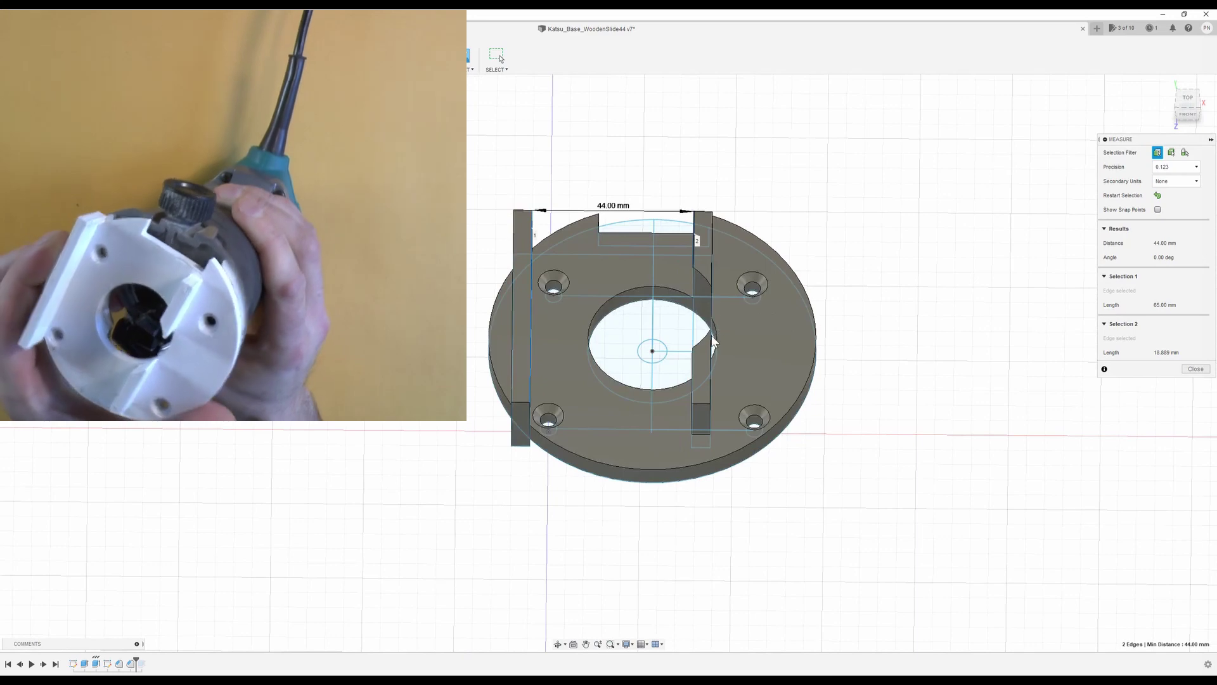
{"action": "scroll", "coordinate": [713, 343], "scroll_direction": "up", "scroll_amount": 2}
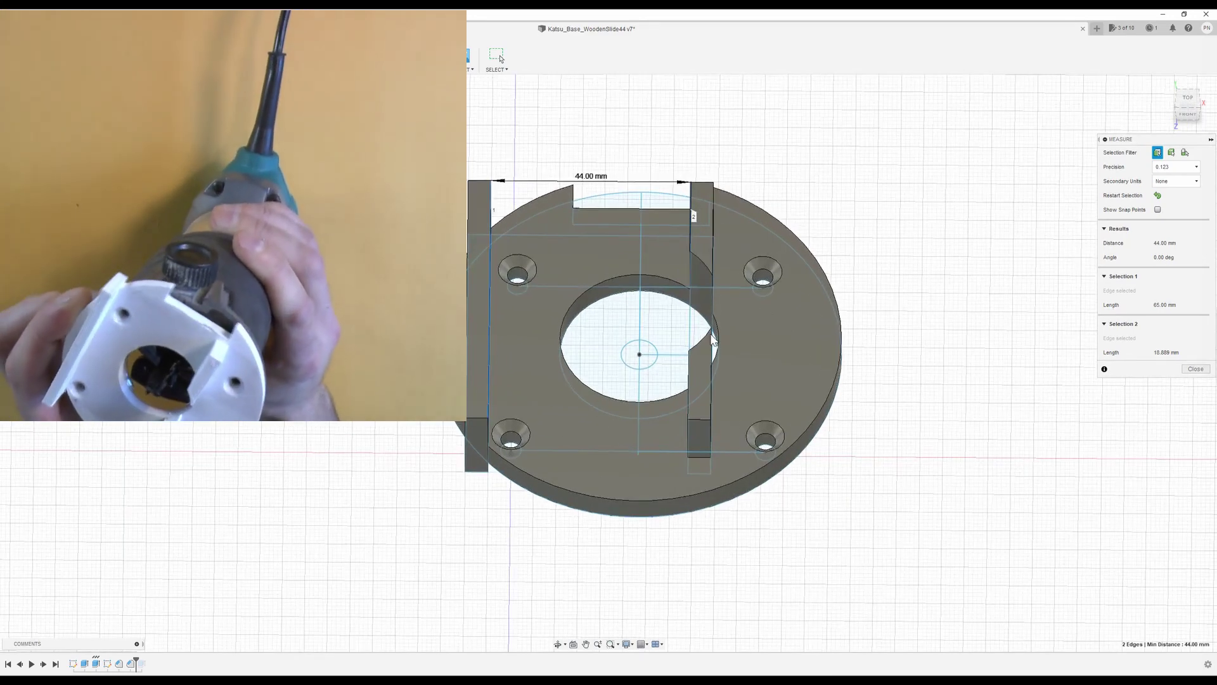